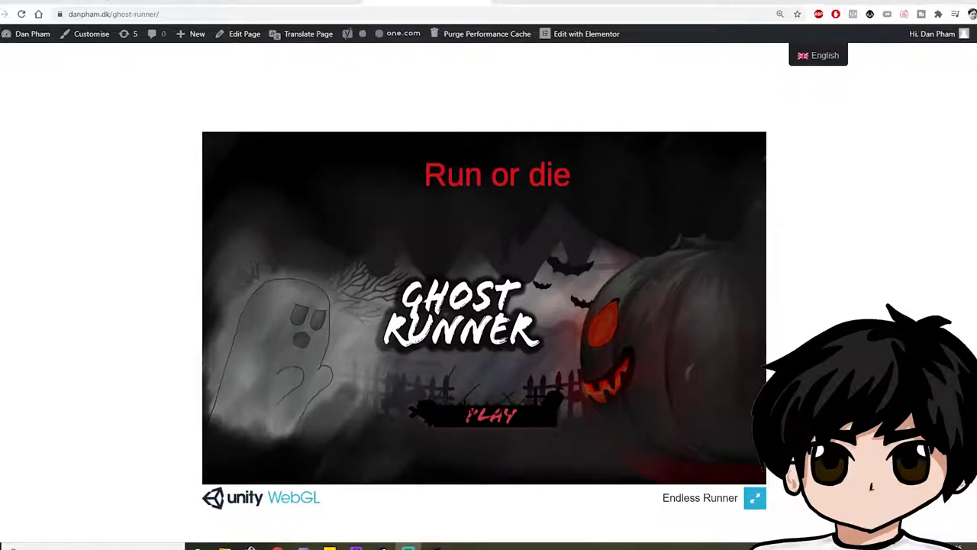
Start a Ghost Runner run and keep the ghost flying with the spacebar.
left_click(459, 402)
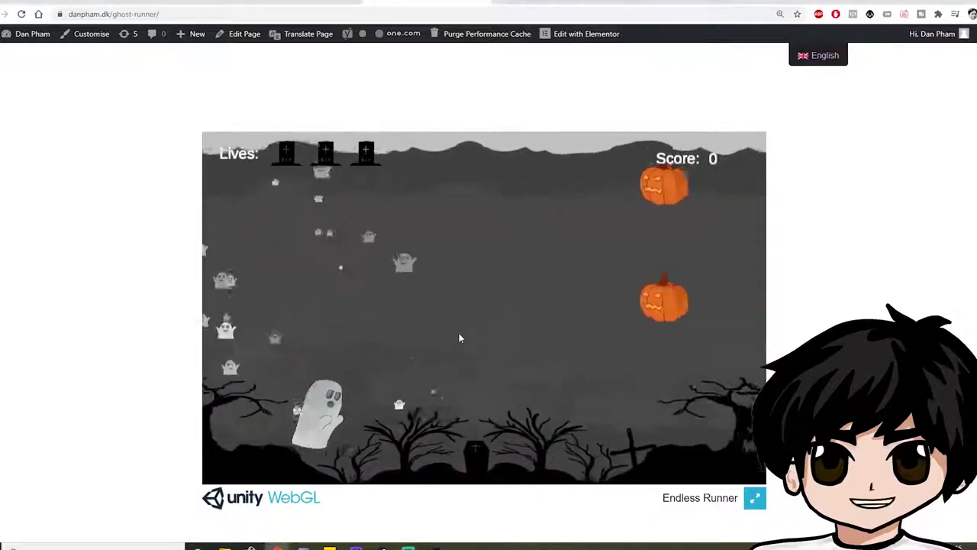
key("space")
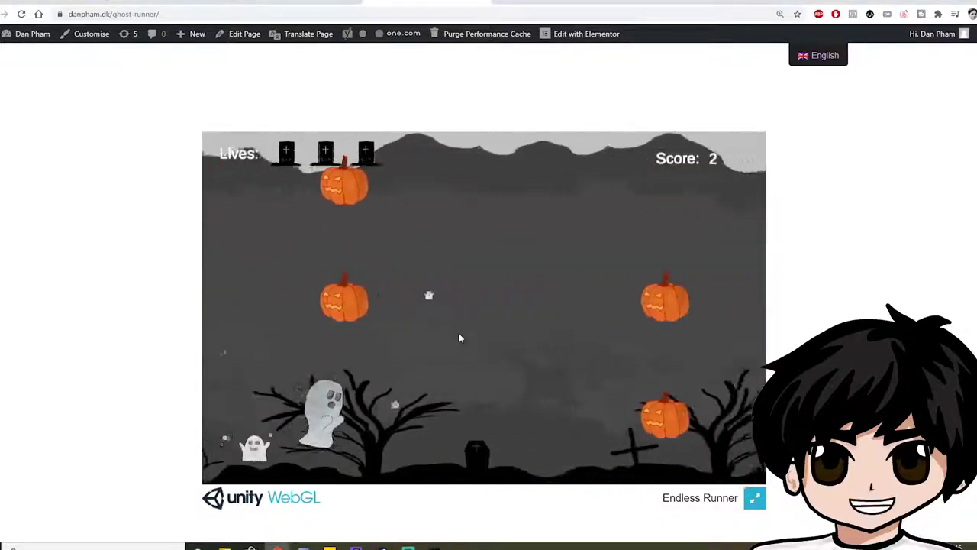
key("space")
key("space")
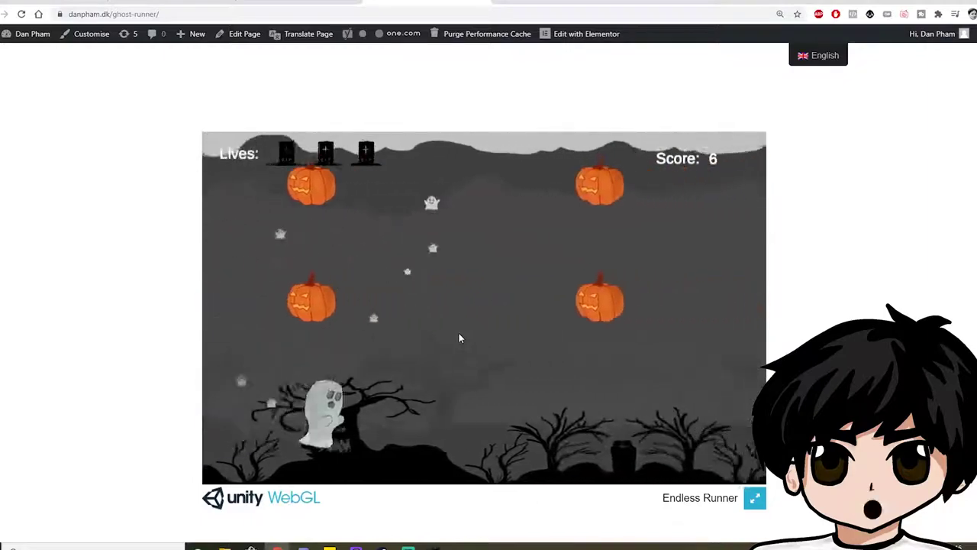
Play Ghost Runner full screen, exit with Esc, and restart with R after game over.
key("space")
left_click(755, 498)
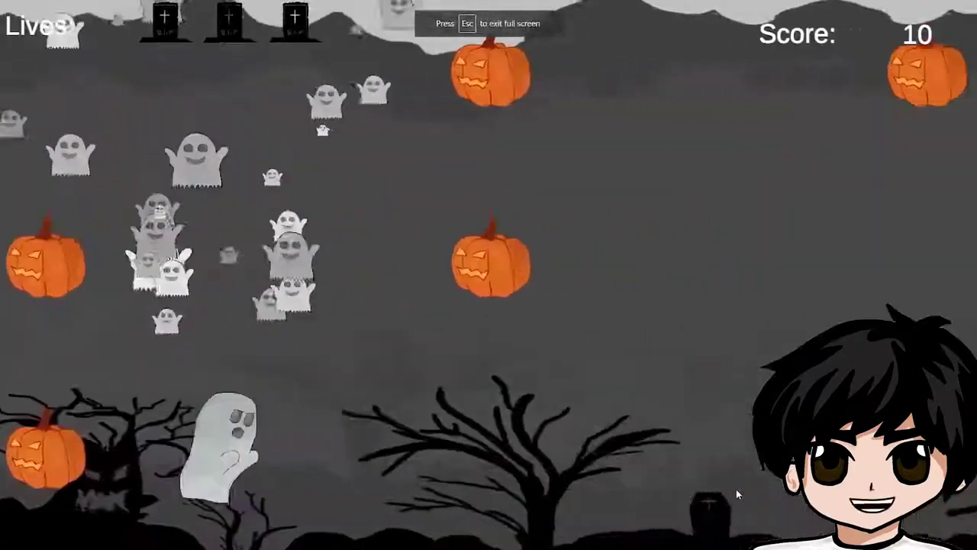
key("space")
key("Escape")
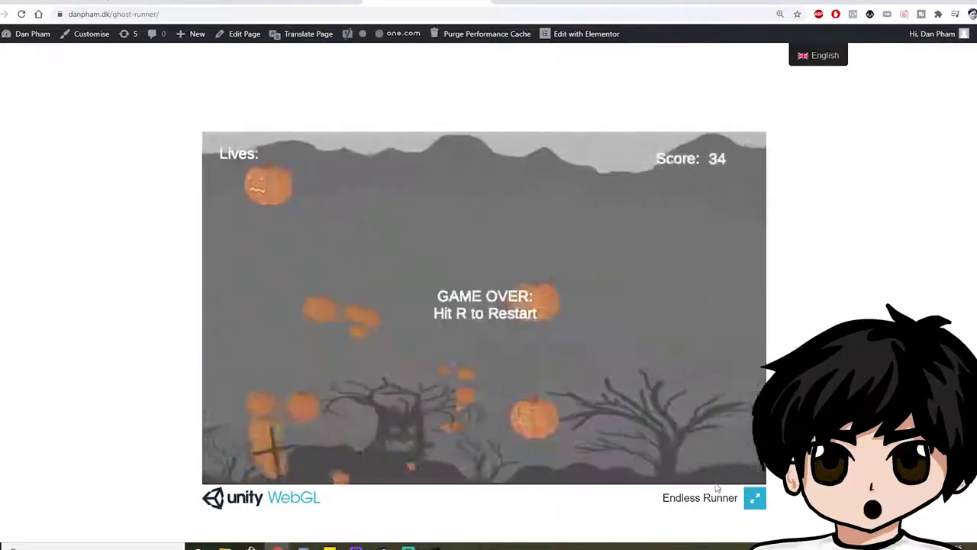
key("r")
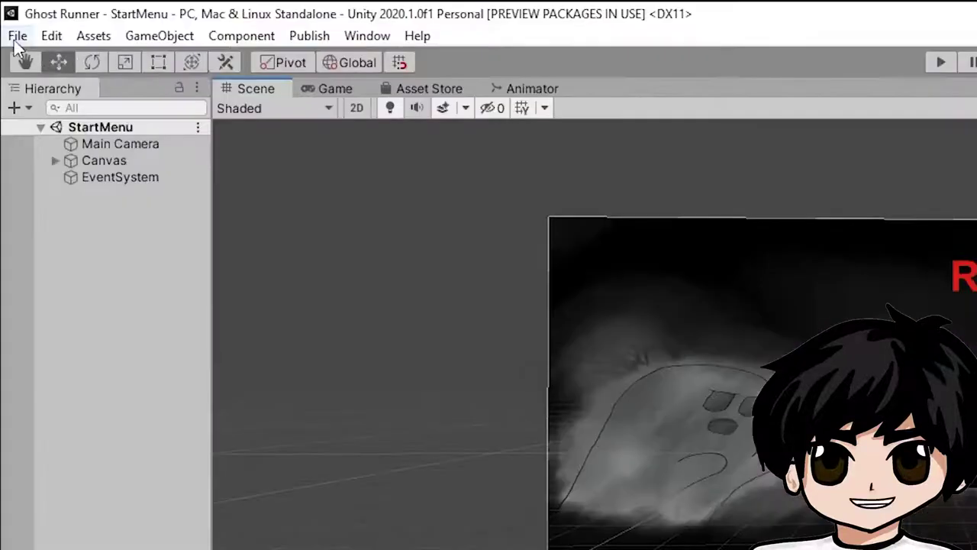
Switch the Ghost Runner build target to WebGL in Build Settings.
left_click(0, 3)
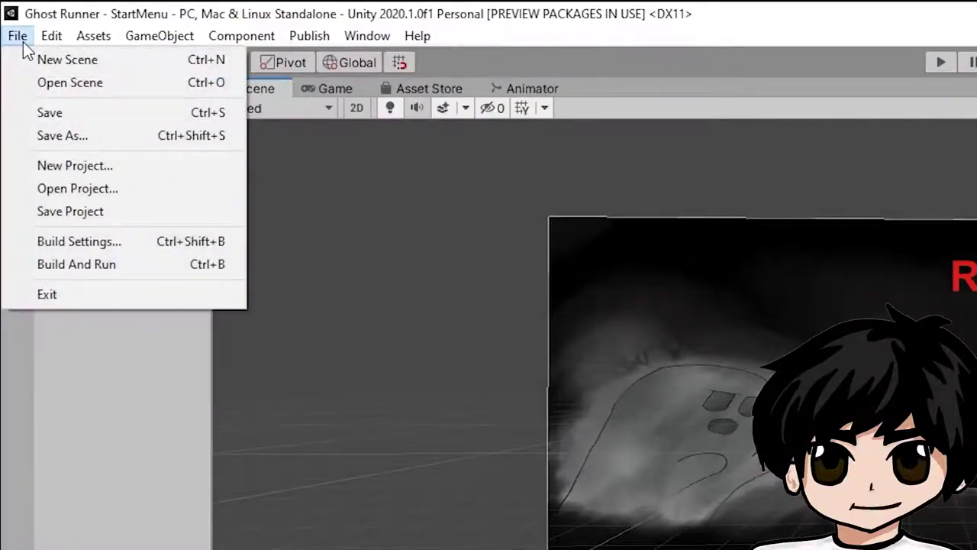
left_click(87, 243)
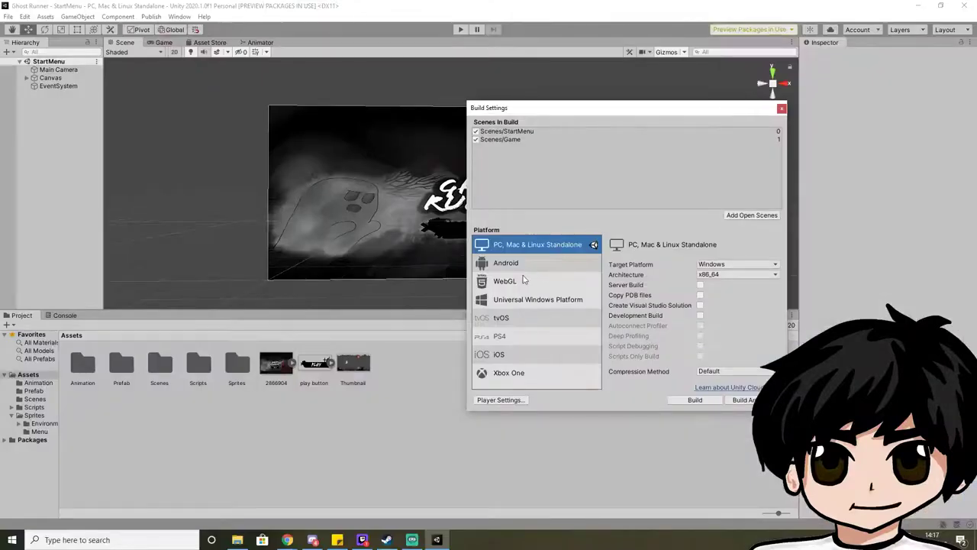
left_click(525, 282)
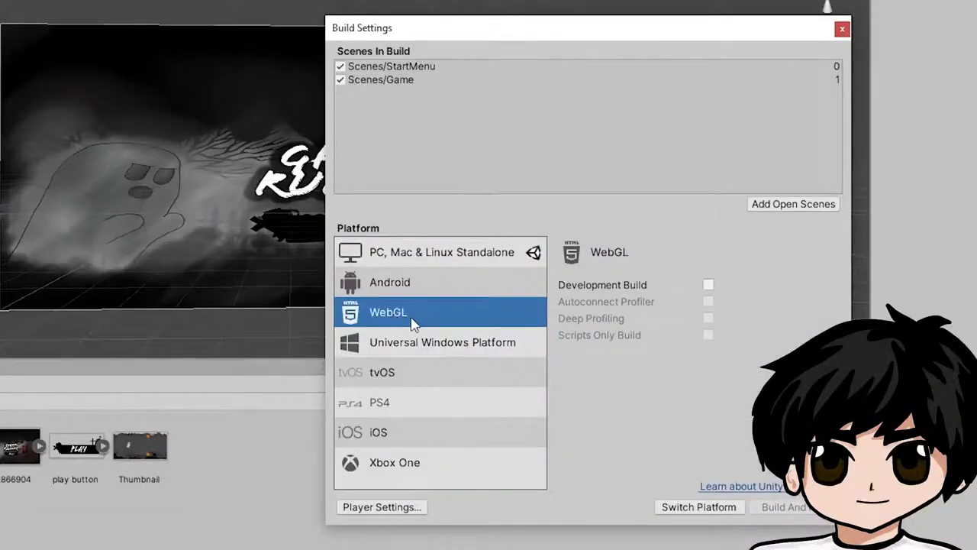
left_click(708, 507)
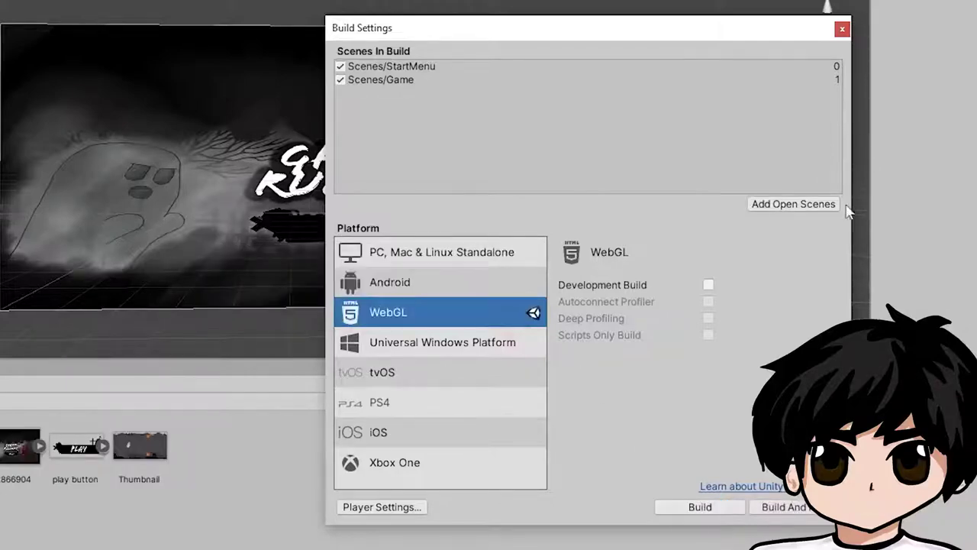
Uncheck 'Use deterministic compilation' in the WebGL Player settings, found by searching 'dete'.
left_click(407, 509)
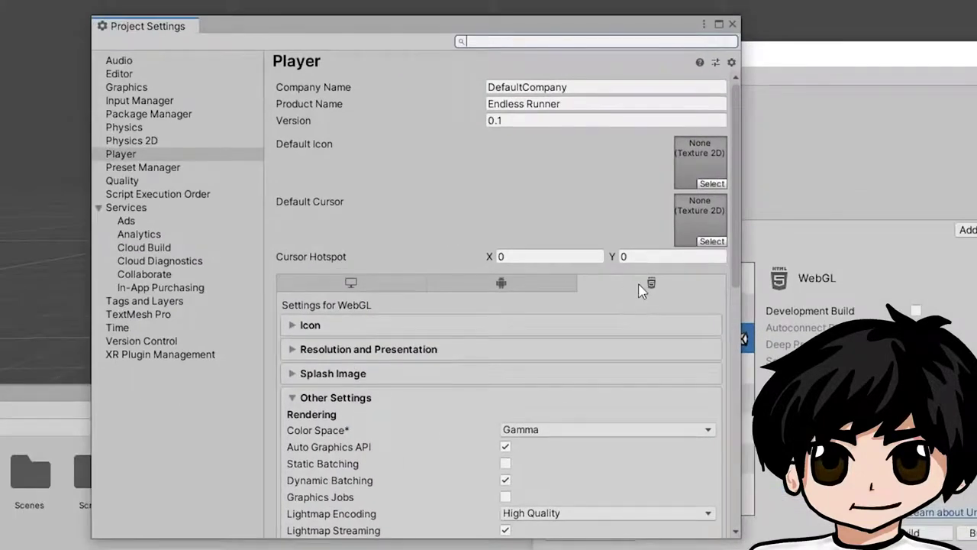
scroll(642, 290, "down", 3)
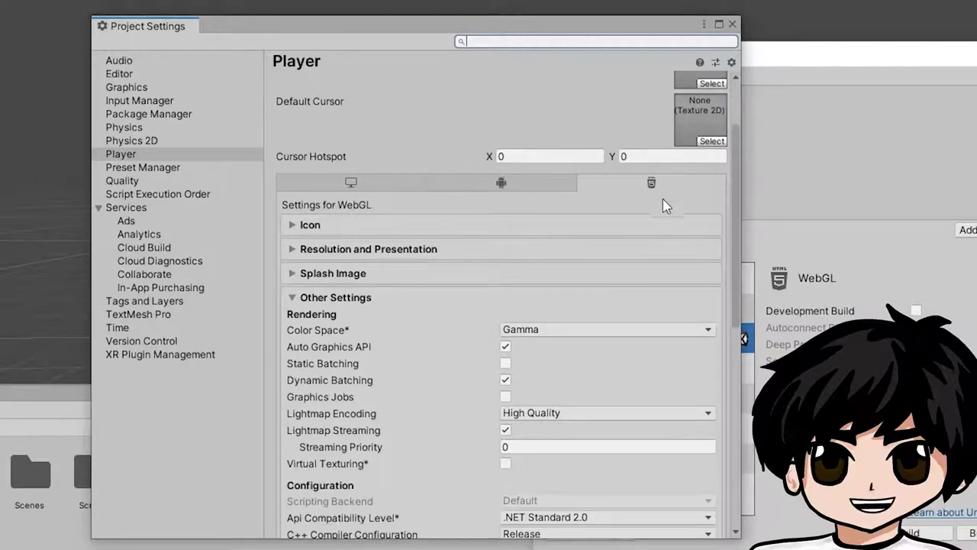
scroll(662, 192, "down", 2)
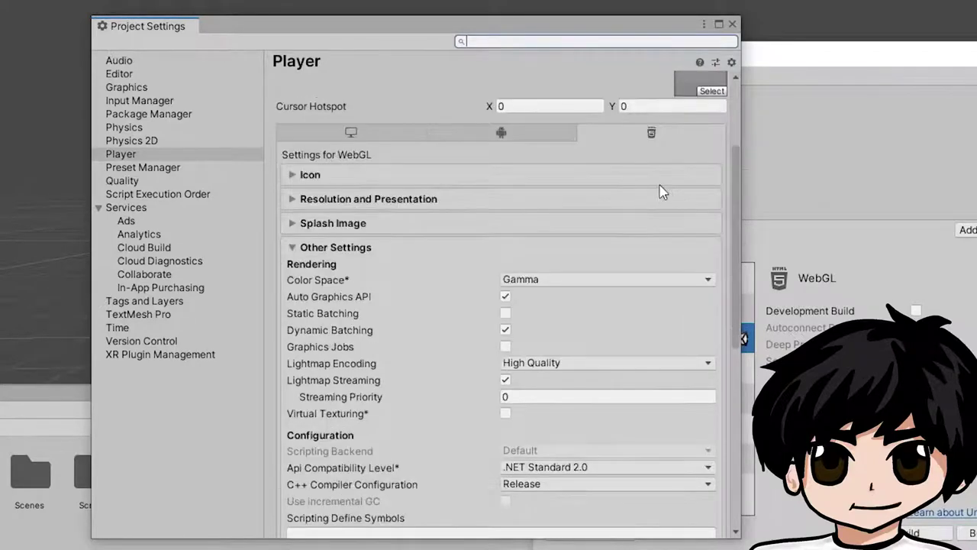
scroll(366, 253, "down", 4)
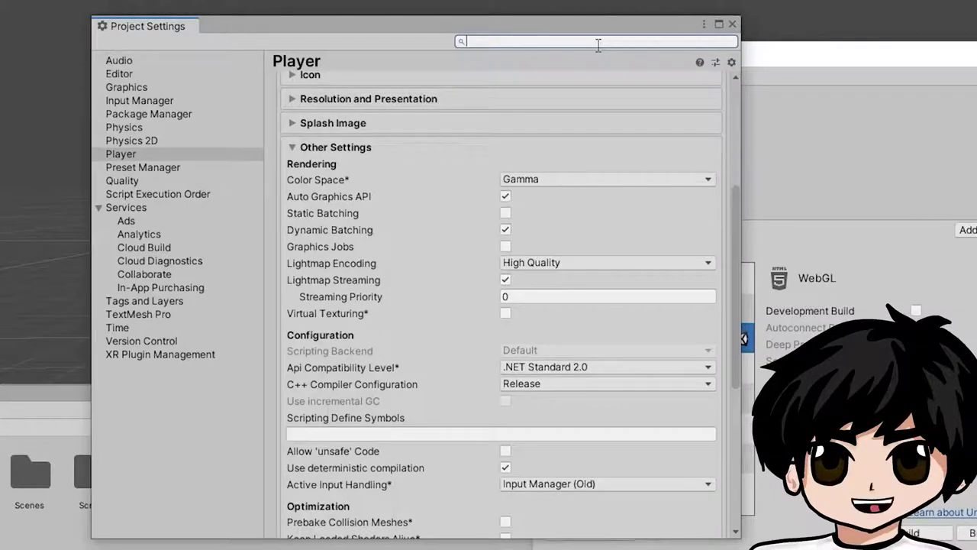
type("deter")
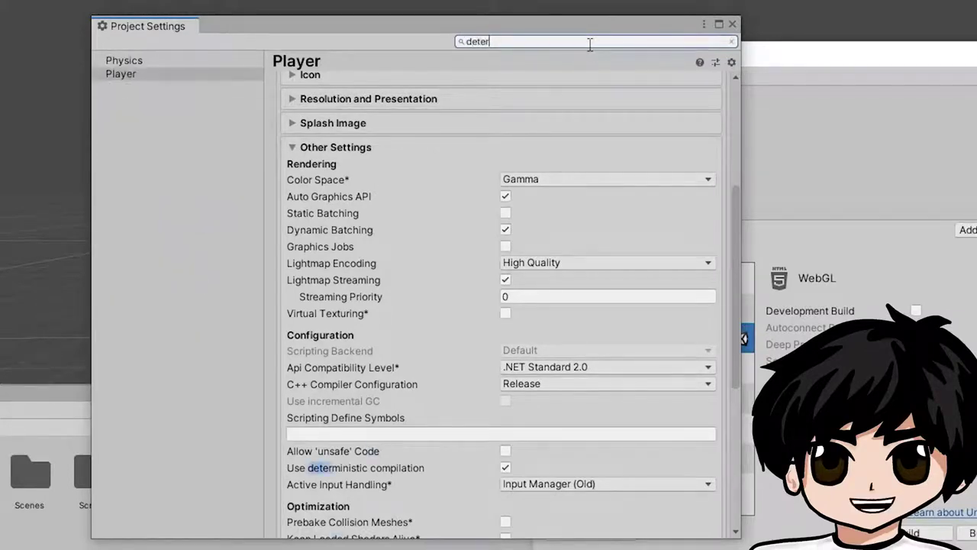
scroll(661, 374, "down", 2)
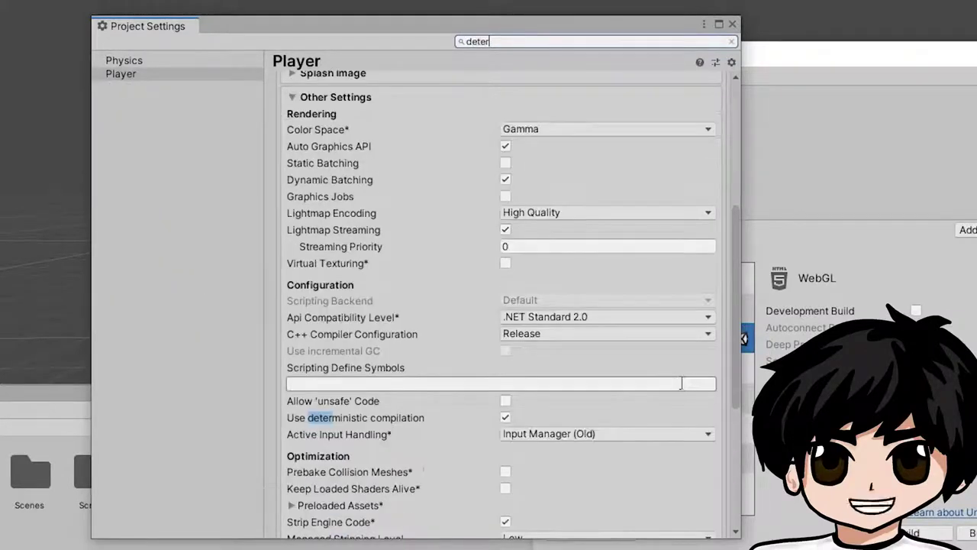
left_click(505, 417)
scroll(677, 331, "down", 10)
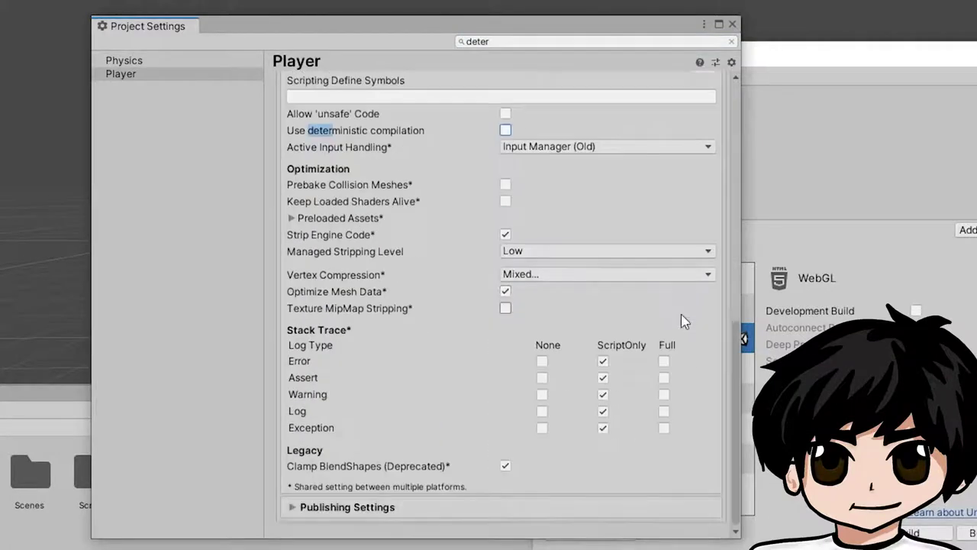
Set Publishing Settings compression format to Disabled and close Project Settings.
left_click(294, 509)
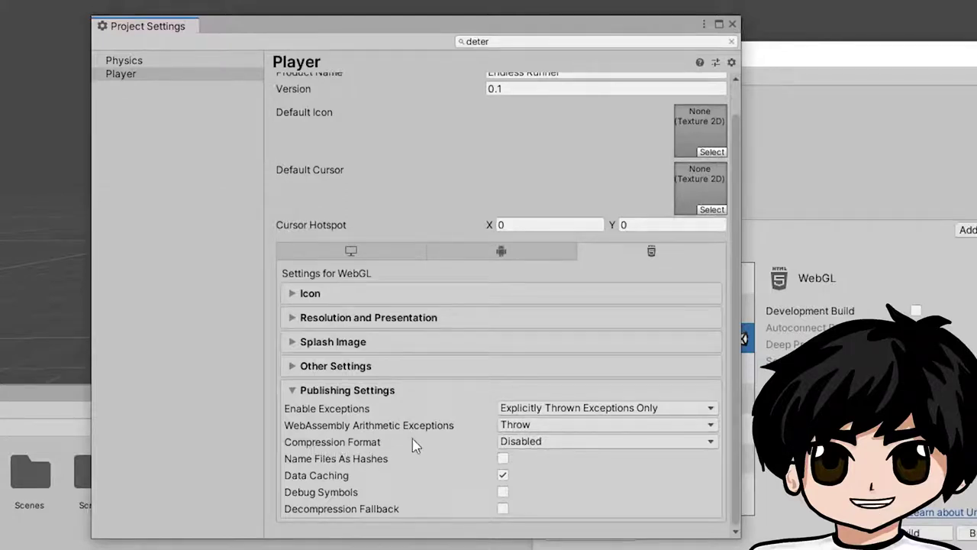
left_click(711, 443)
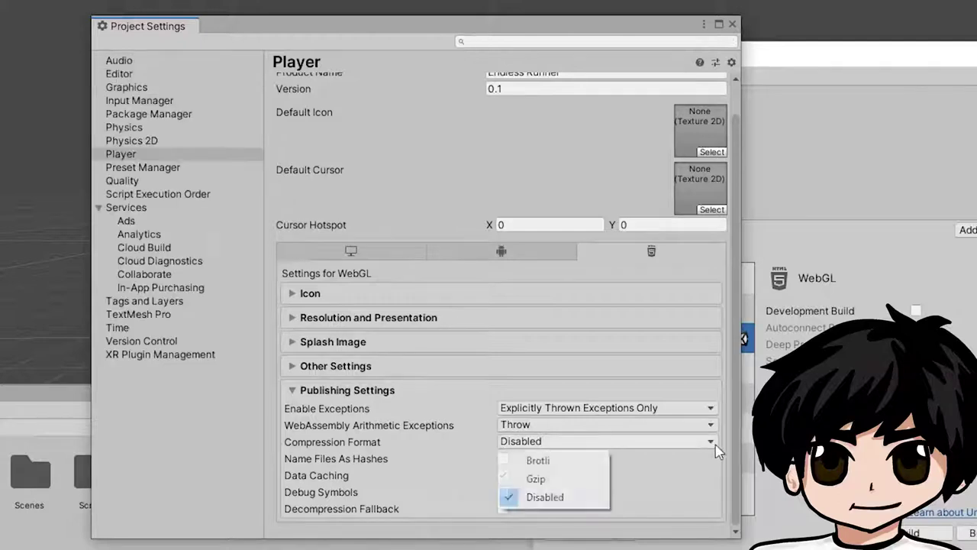
left_click(565, 497)
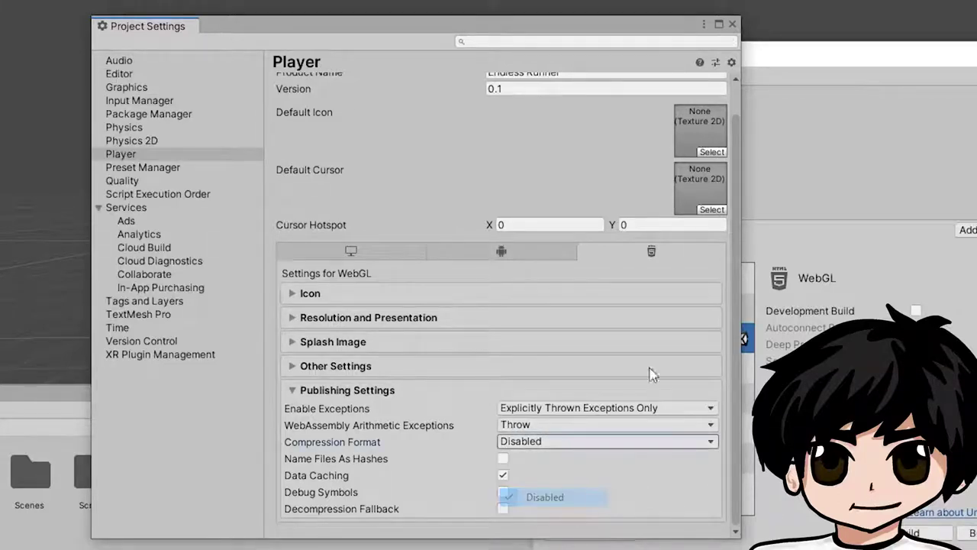
left_click(733, 24)
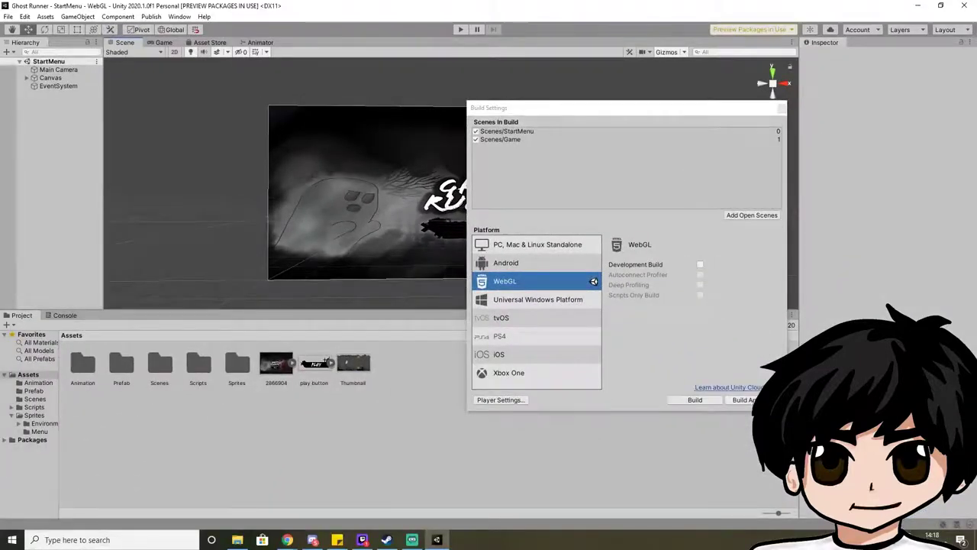
Build and run the WebGL game into a subfolder on the Desktop.
left_click(695, 400)
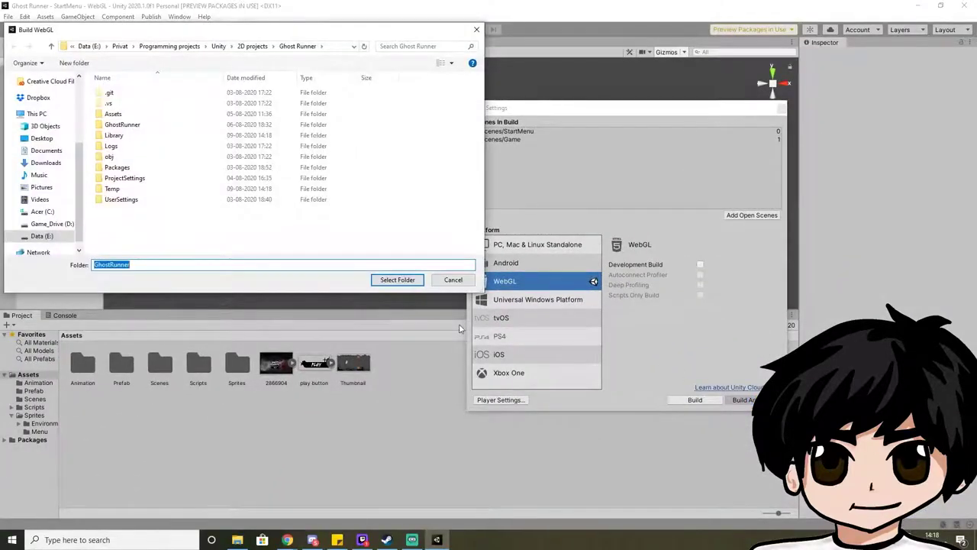
key("Return")
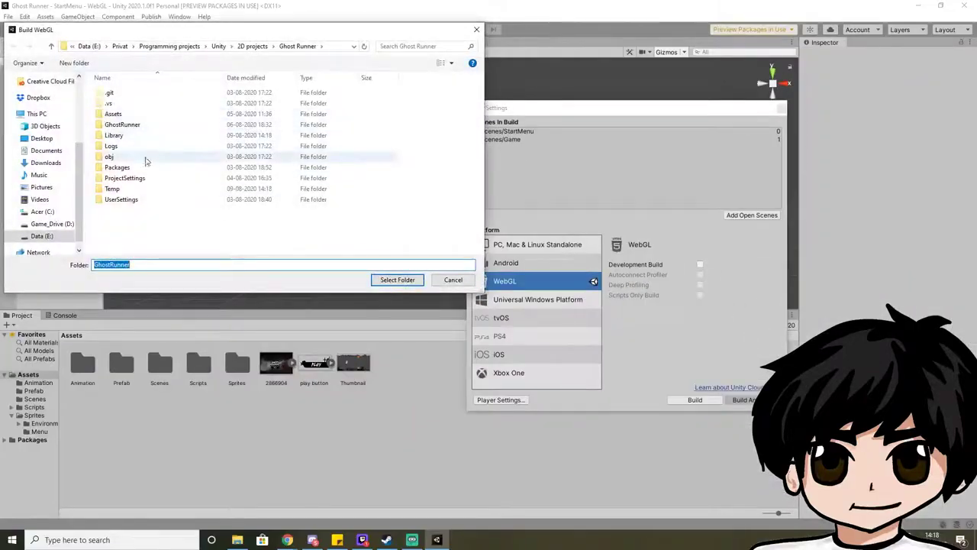
scroll(34, 122, "up", 5)
left_click(40, 100)
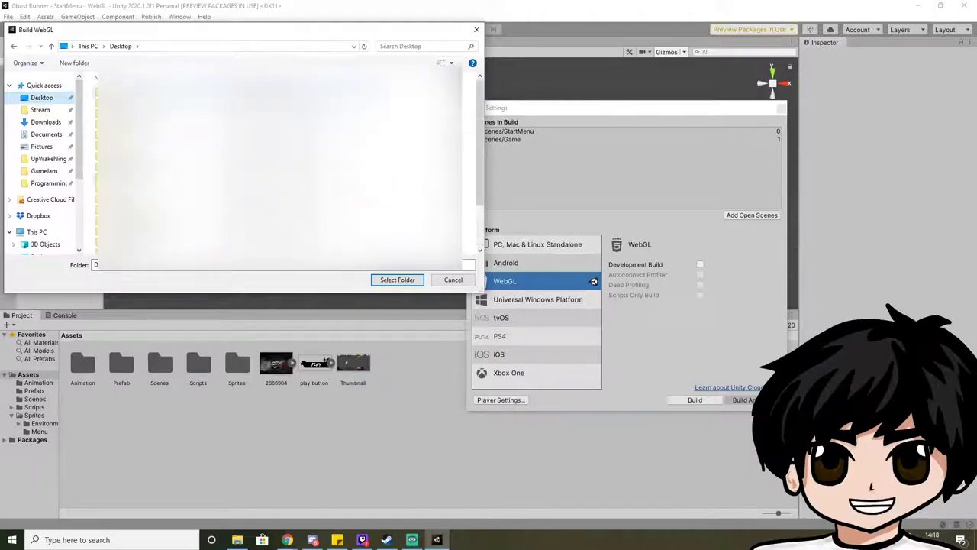
left_click(397, 280)
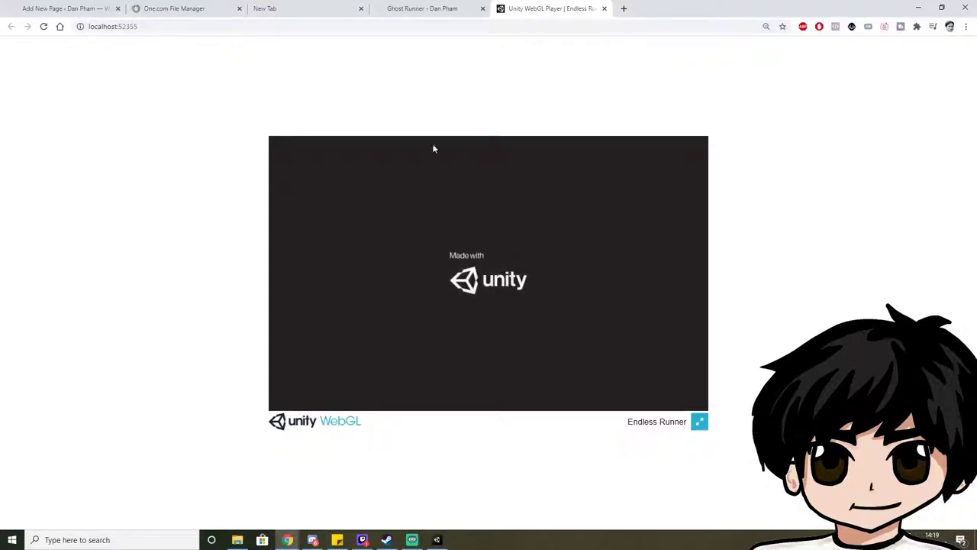
Test the local build in full screen, start playing it, then close its tab.
left_click(701, 422)
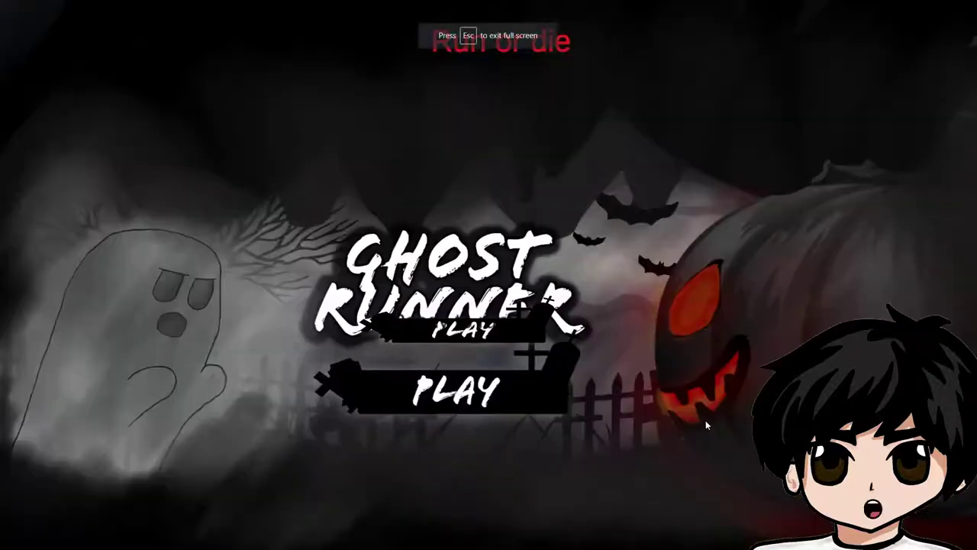
key("Escape")
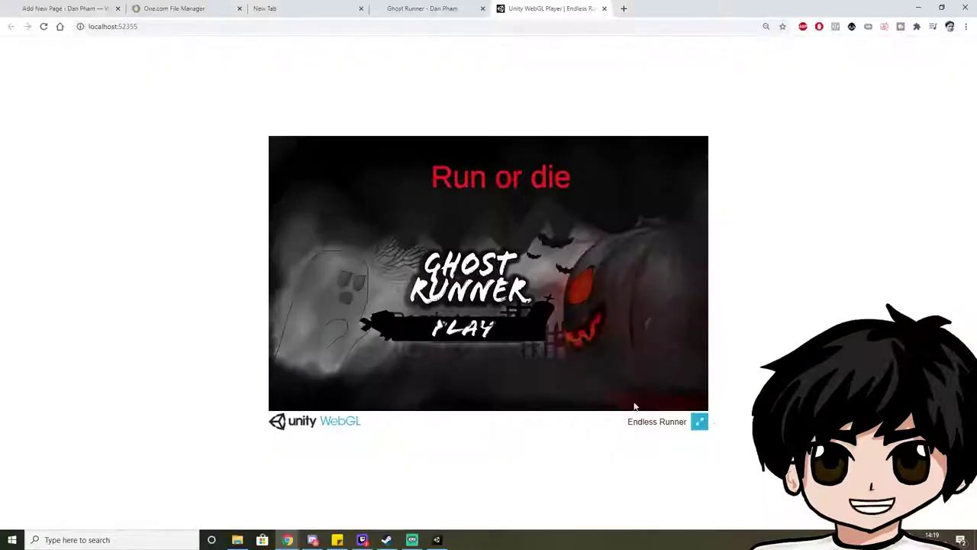
left_click(467, 330)
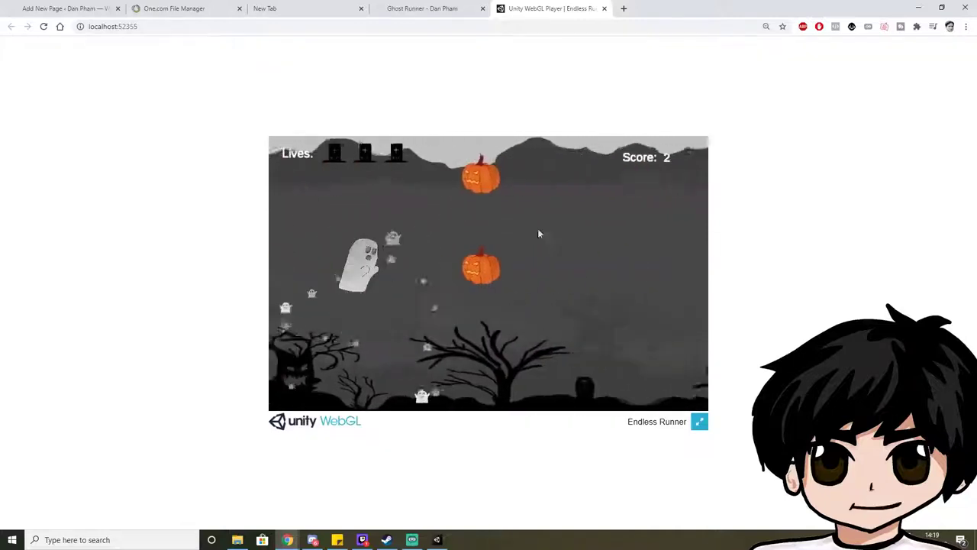
left_click(605, 9)
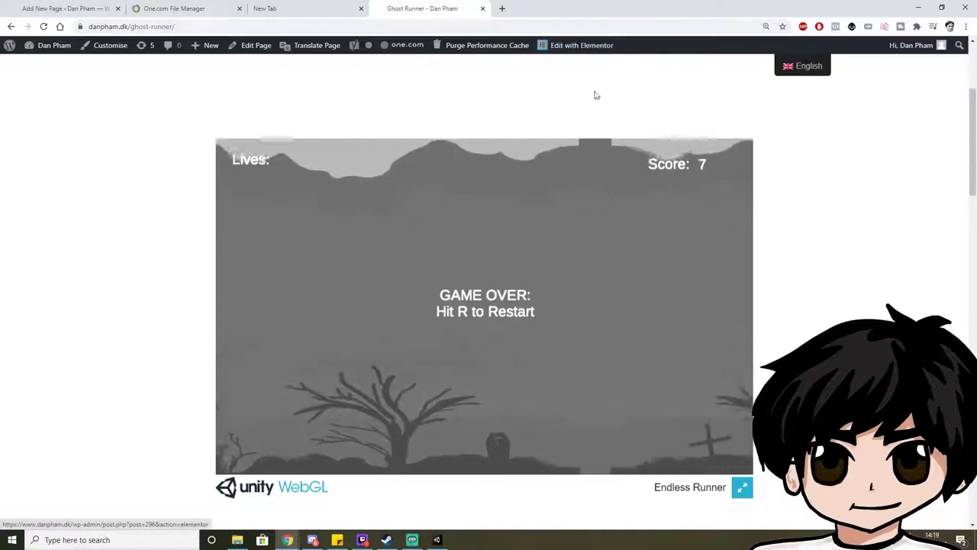
Review the TestForWordpress build files, TemplateData and index.html, then go to One.com File Manager.
key("alt+Tab")
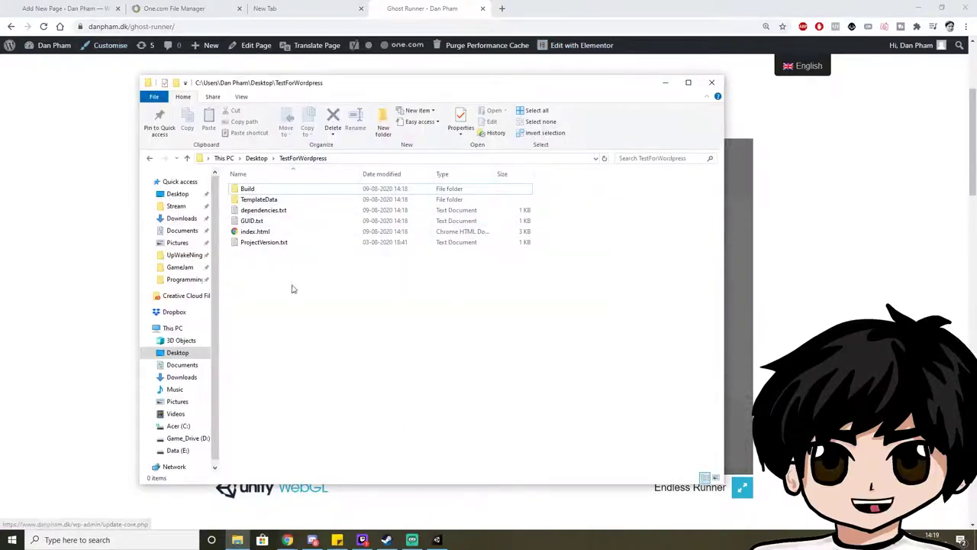
left_click_drag(297, 320, 260, 185)
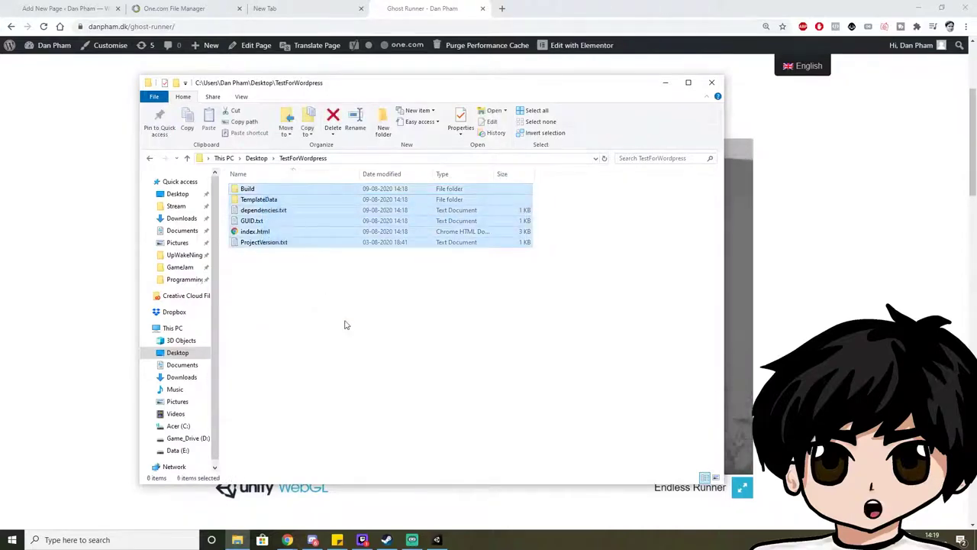
left_click(347, 325)
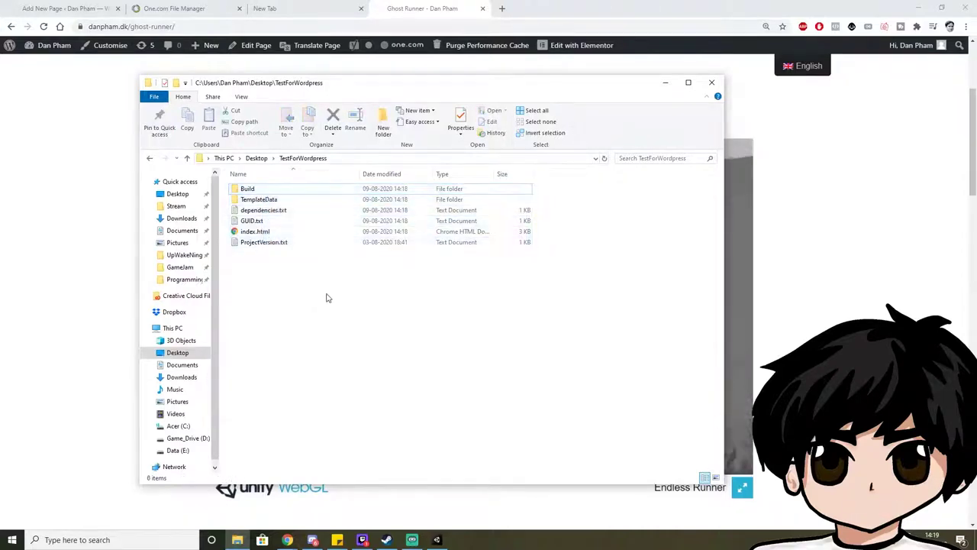
left_click(296, 200)
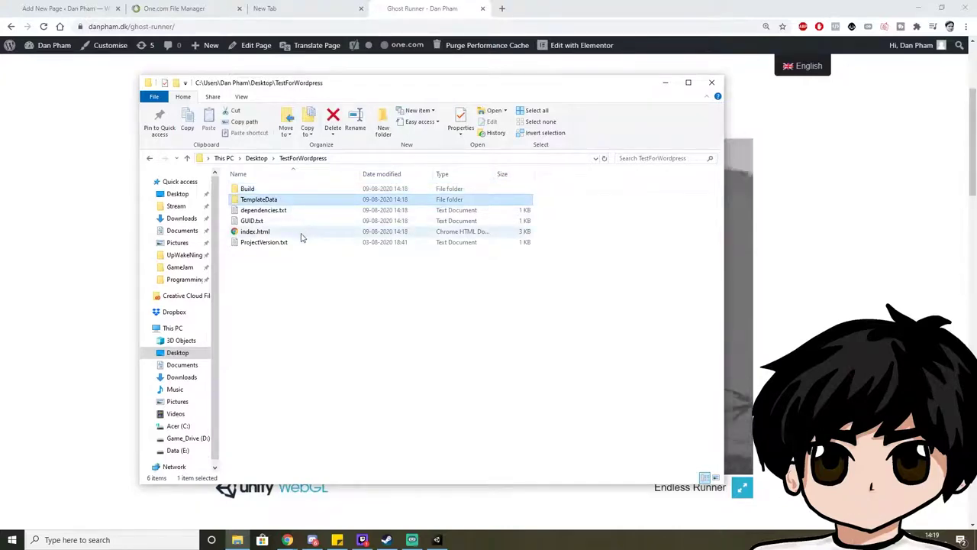
left_click(301, 232)
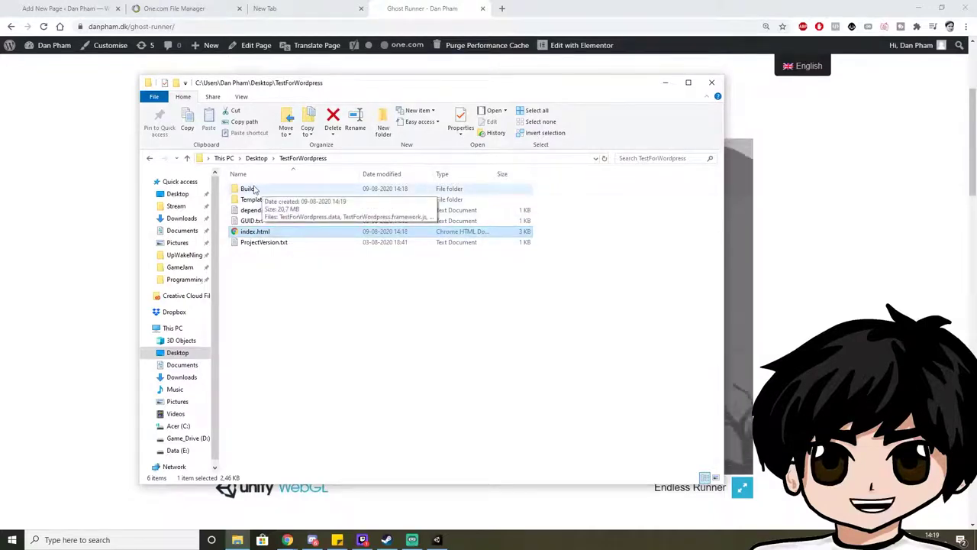
left_click(321, 302)
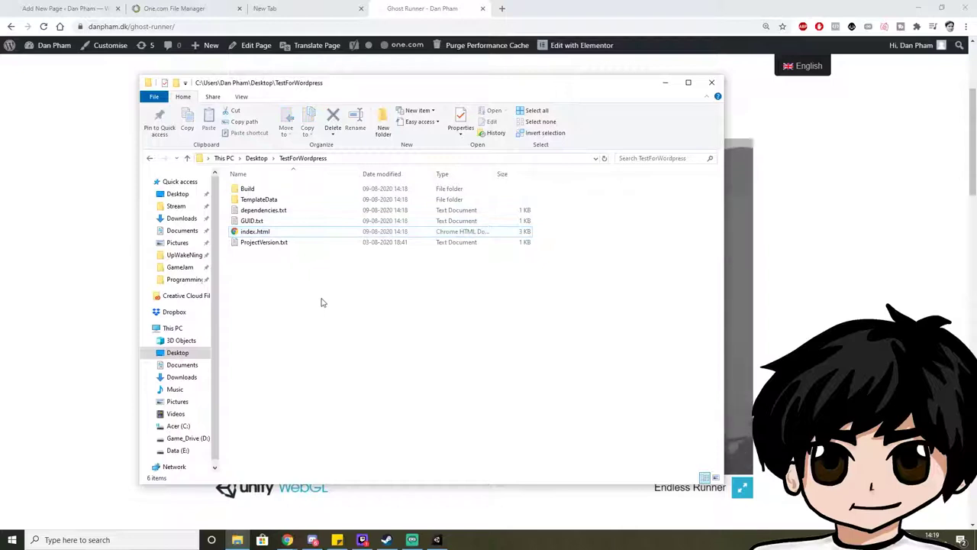
left_click(203, 8)
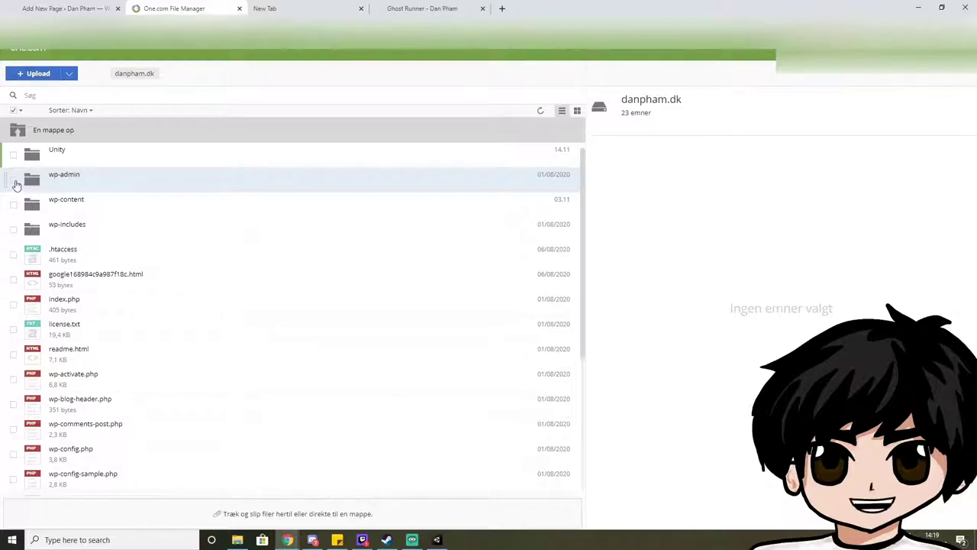
Tick and untick wp-admin, wp-content and wp-includes, then open the Unity folder.
left_click(16, 182)
left_click(13, 205)
left_click(14, 228)
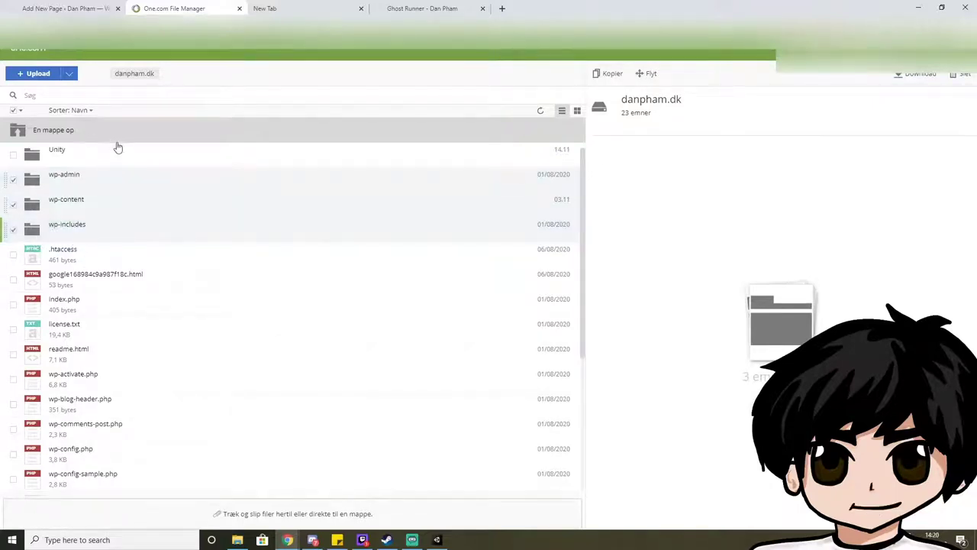
left_click(13, 229)
left_click(13, 204)
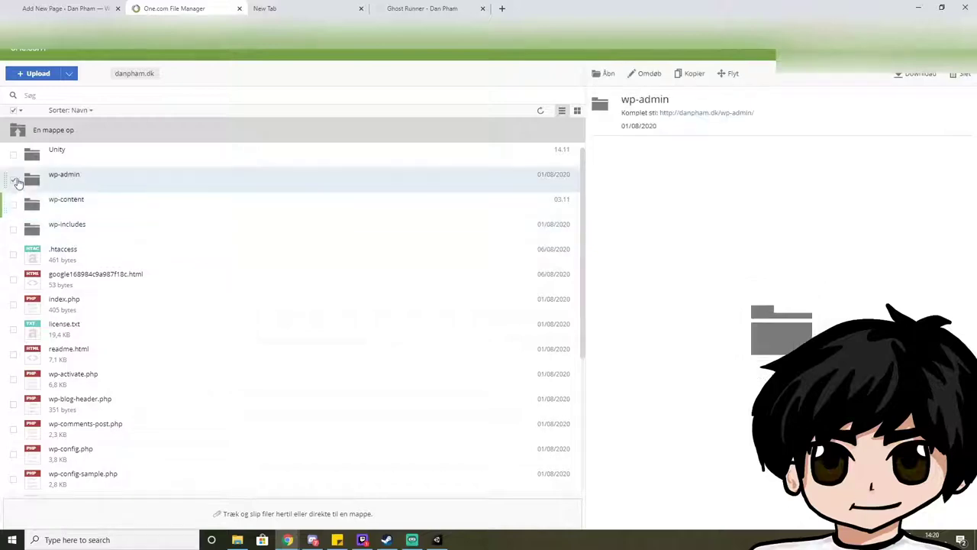
left_click(13, 179)
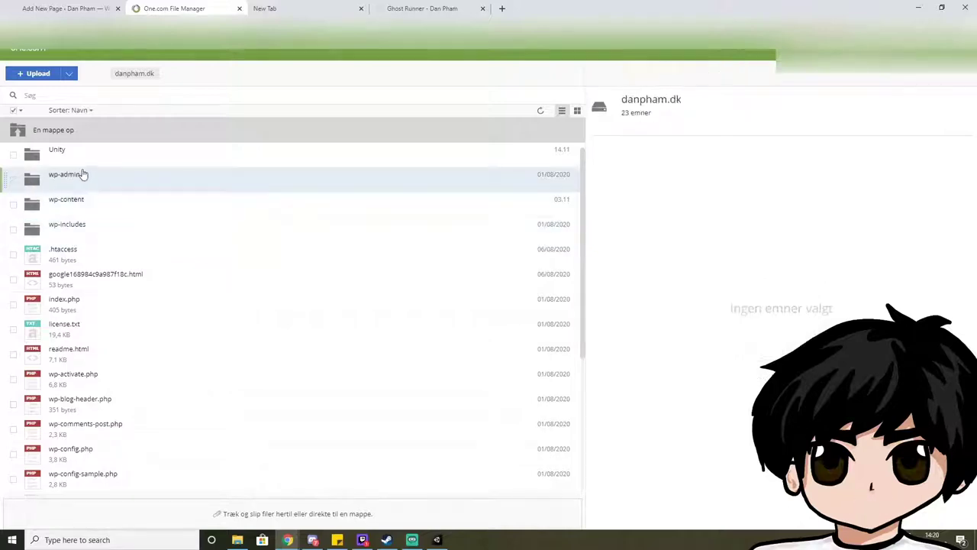
double_click(130, 155)
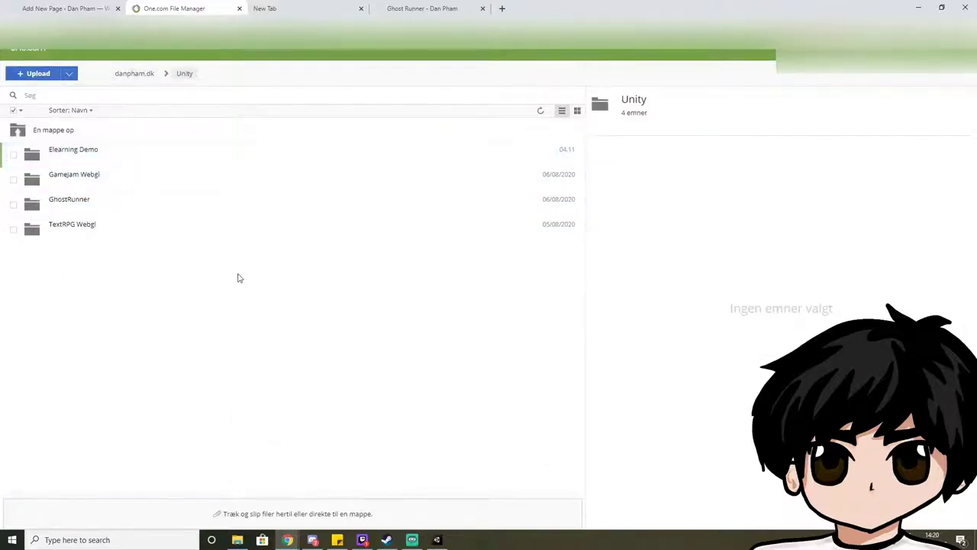
Drag the TestForWordpress folder from the Desktop into the server's Unity folder.
left_click(238, 540)
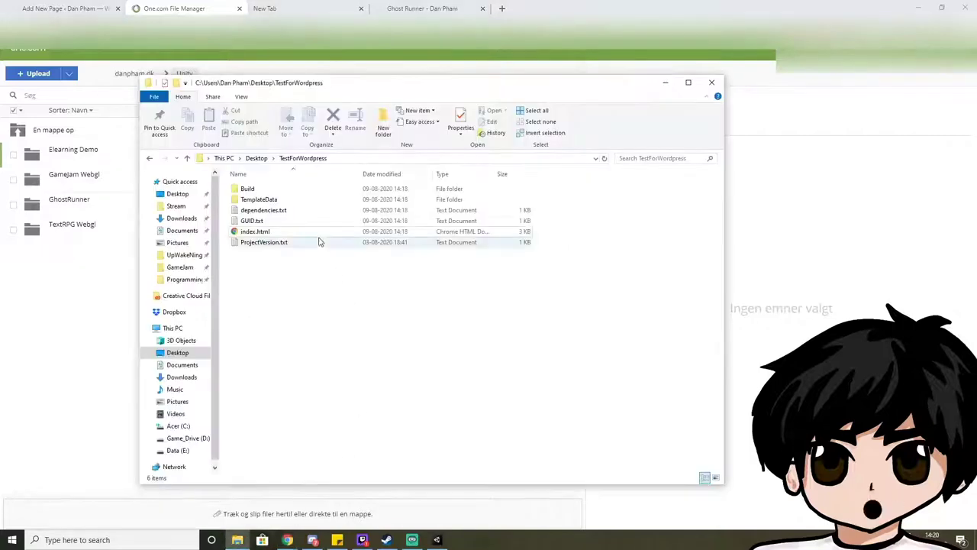
left_click(257, 158)
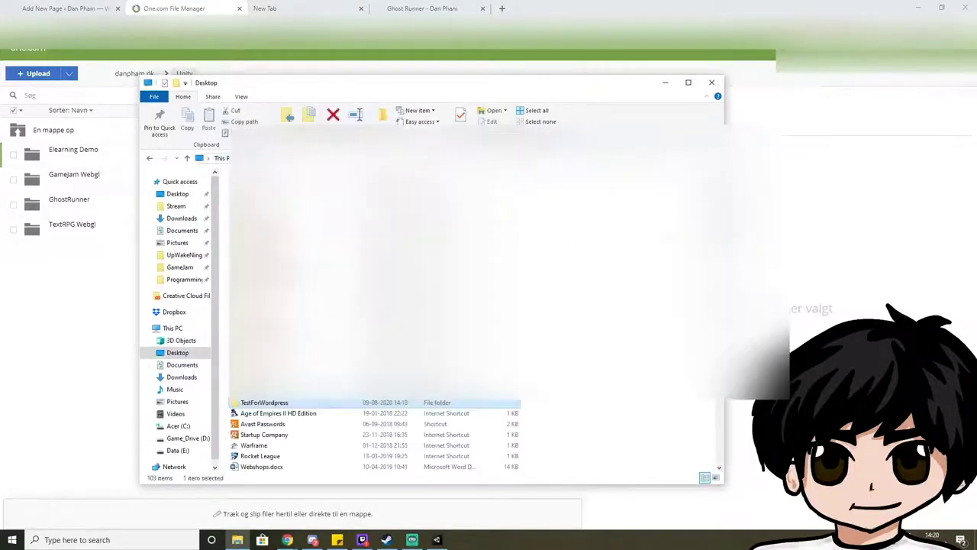
left_click_drag(403, 82, 572, 55)
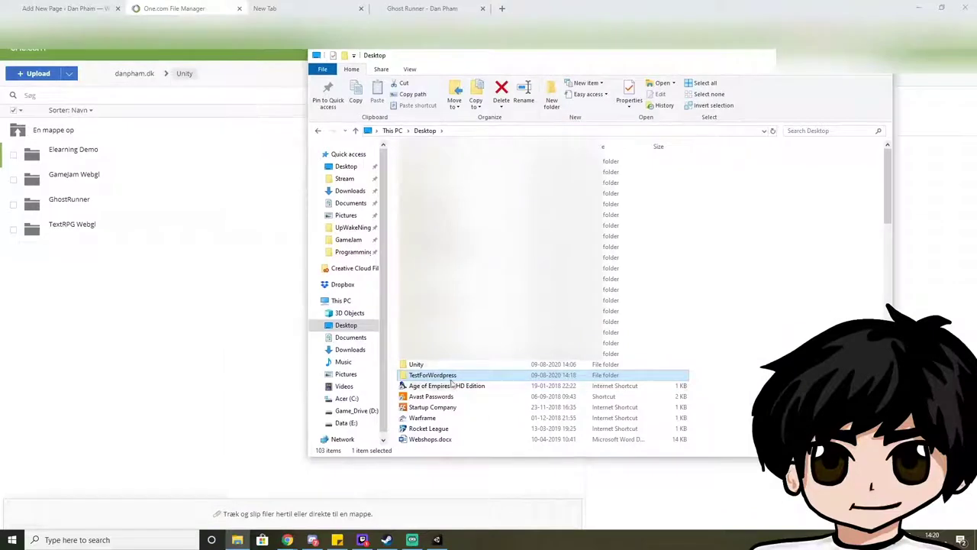
left_click_drag(443, 378, 163, 519)
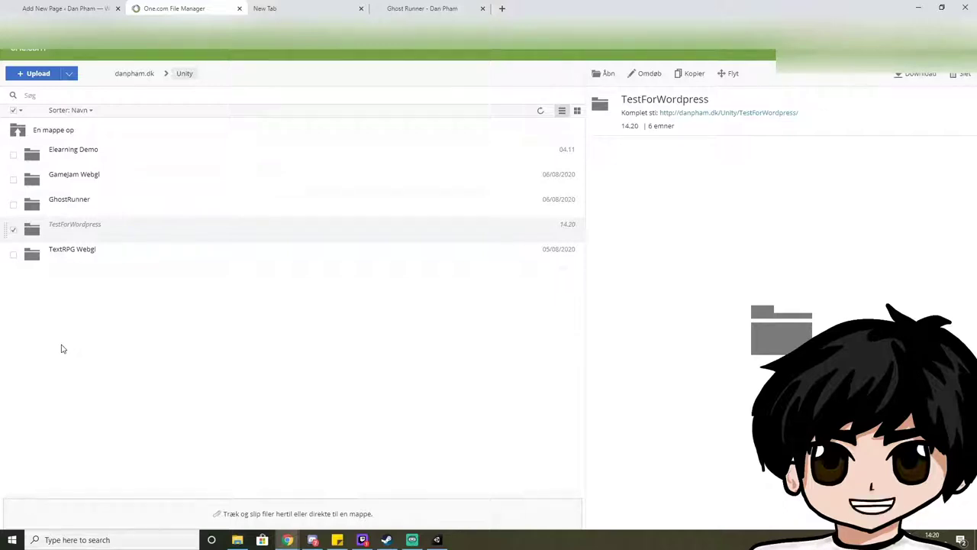
Go up to danpham.dk and reopen Unity to see TestForWordpress listed.
left_click(84, 129)
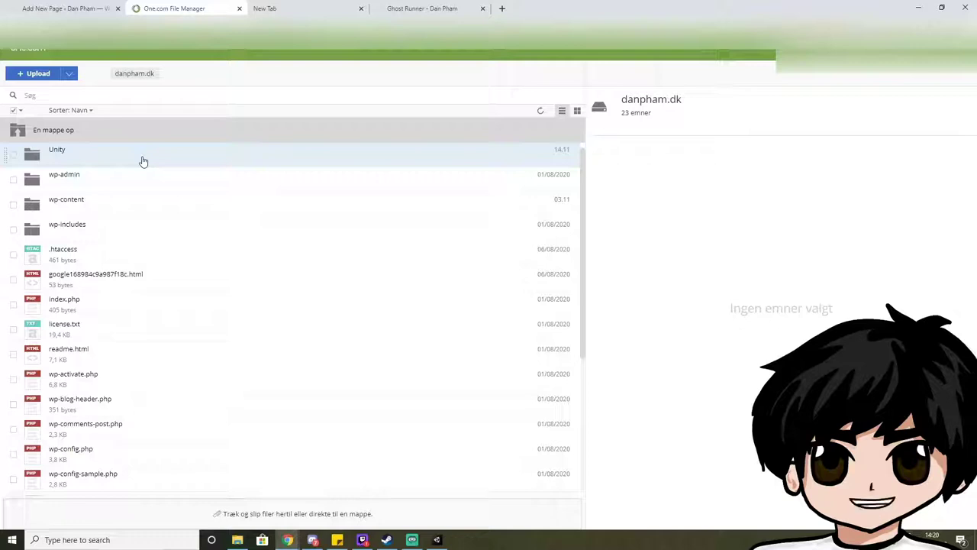
double_click(143, 161)
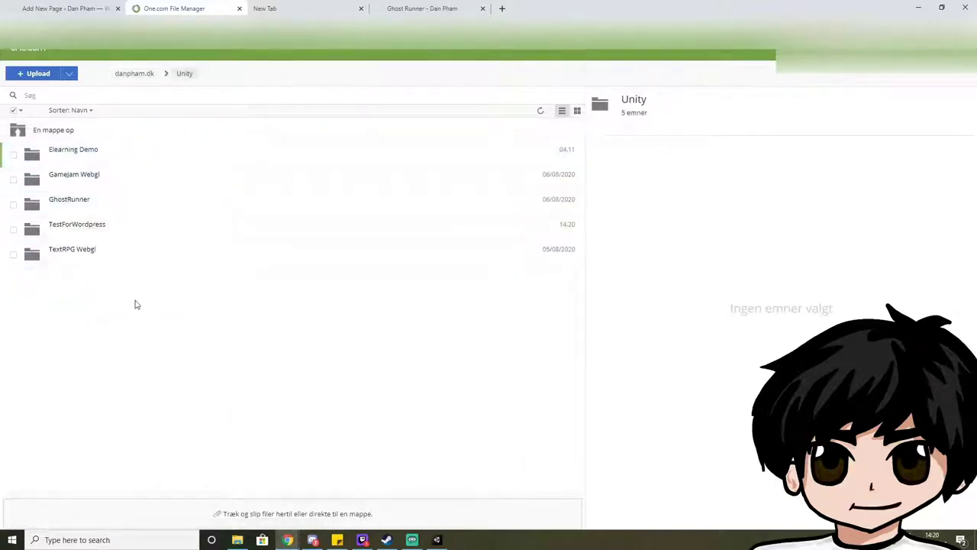
Open index.html from the TestForWordpress folder at its danpham.dk address in a new tab.
left_click(132, 237)
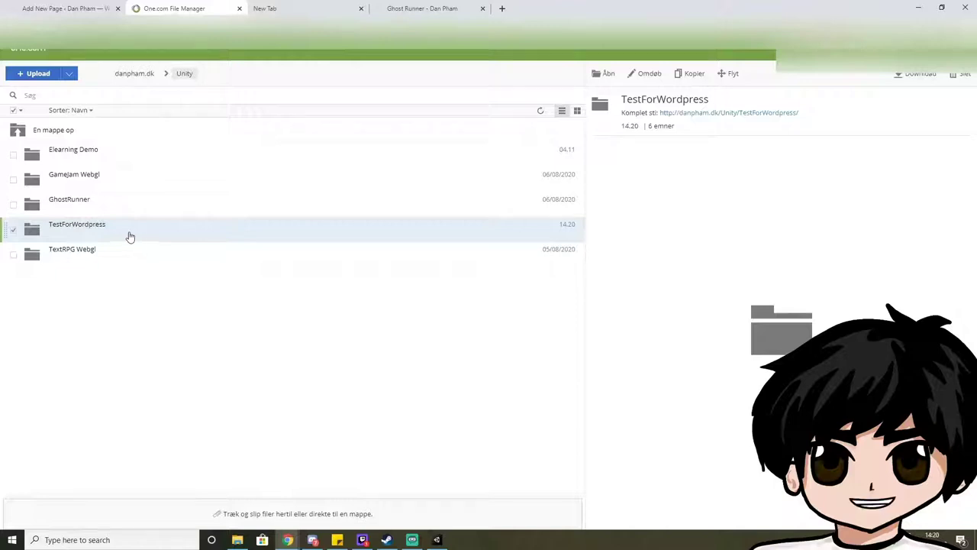
double_click(136, 239)
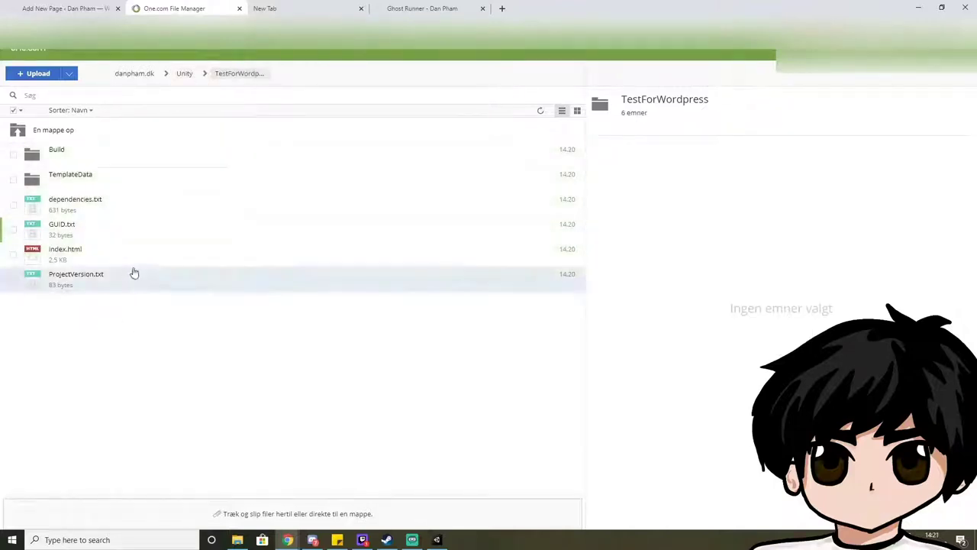
left_click(153, 261)
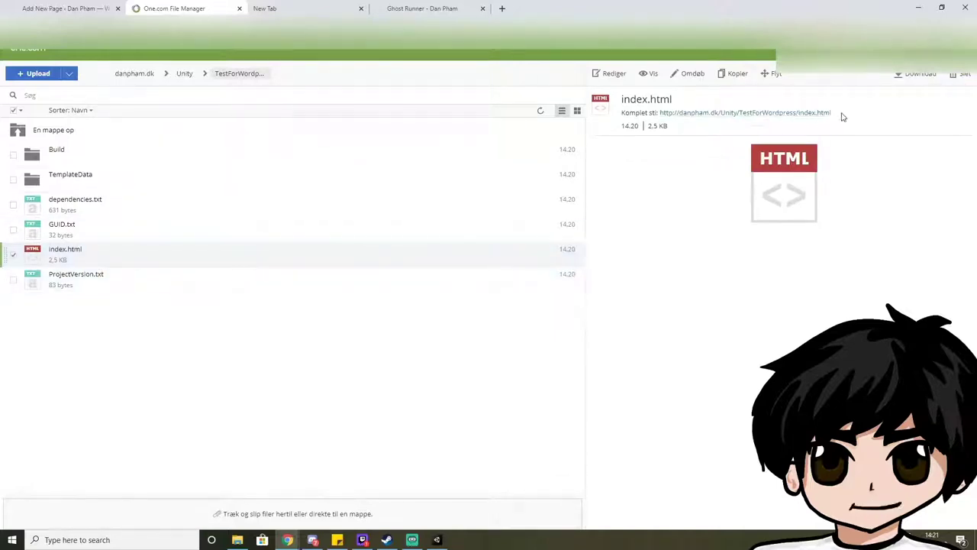
left_click_drag(838, 115, 501, 7)
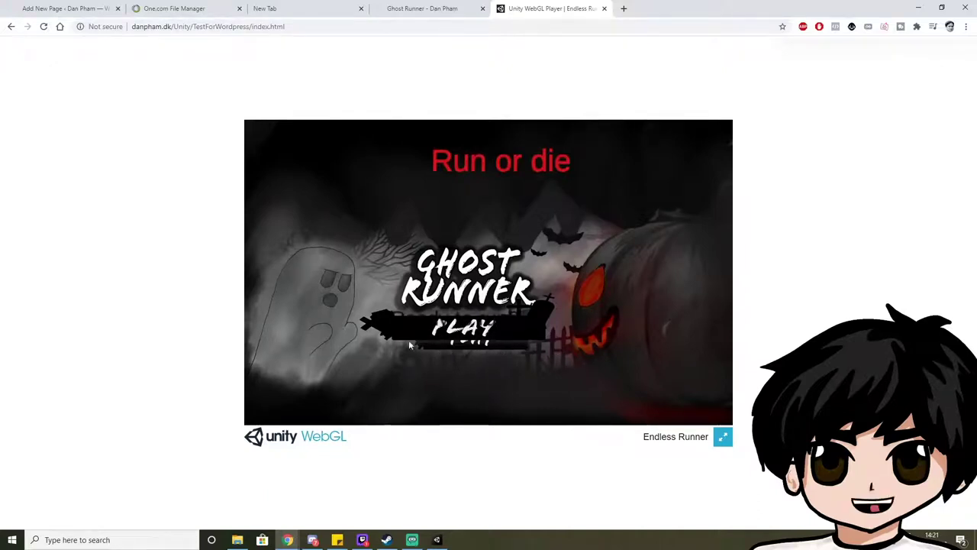
Start the hosted Ghost Runner game, switch it to full screen, then exit with Esc.
left_click(493, 331)
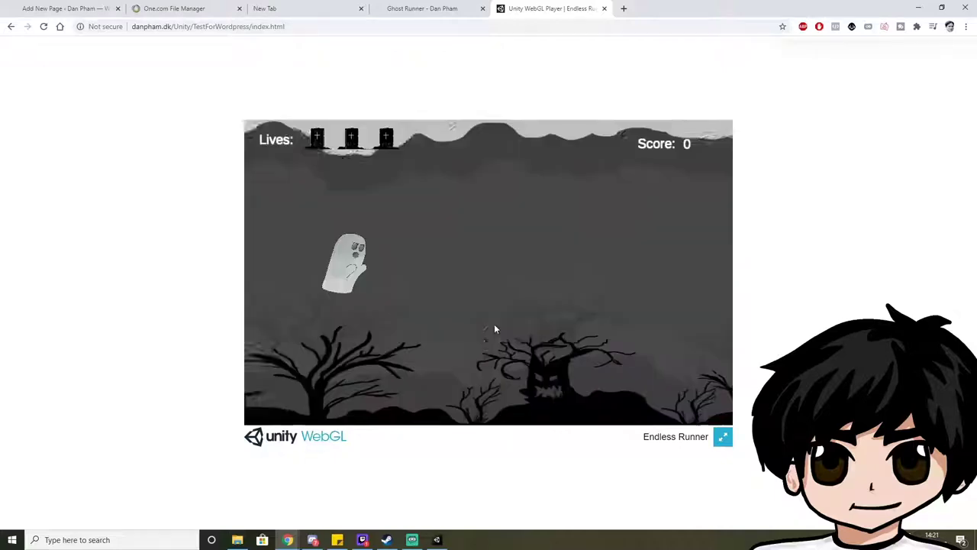
left_click(722, 436)
key("Escape")
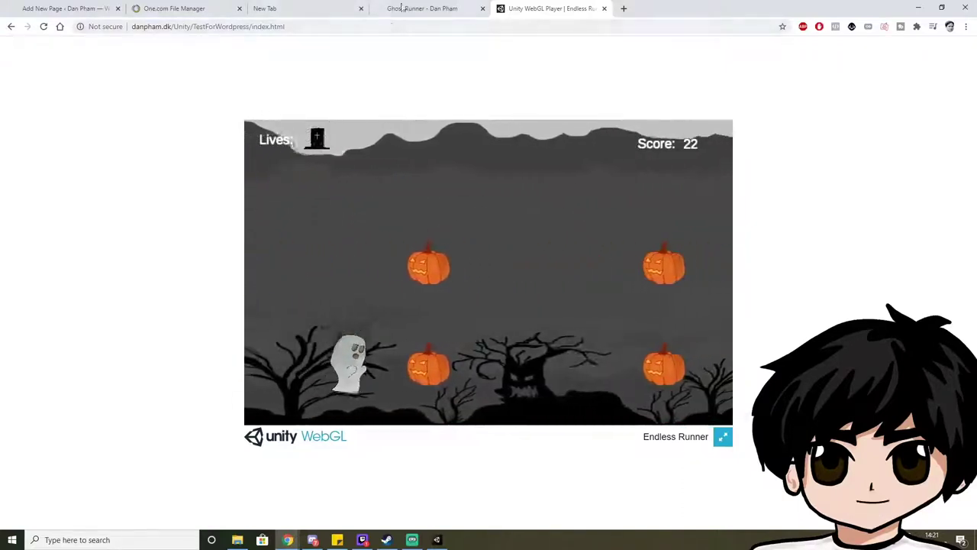
Title the new page draft 'Test For Wordpress'.
left_click(428, 8)
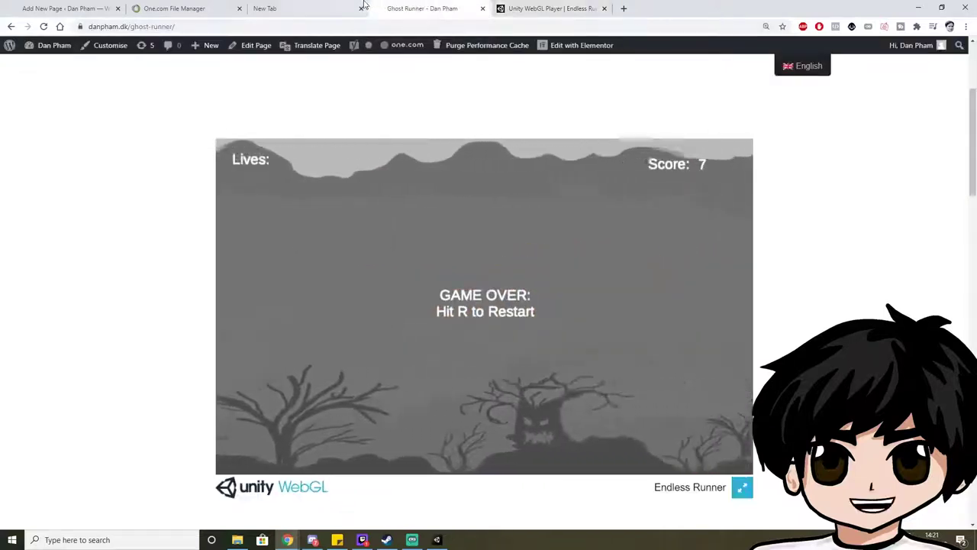
left_click(109, 6)
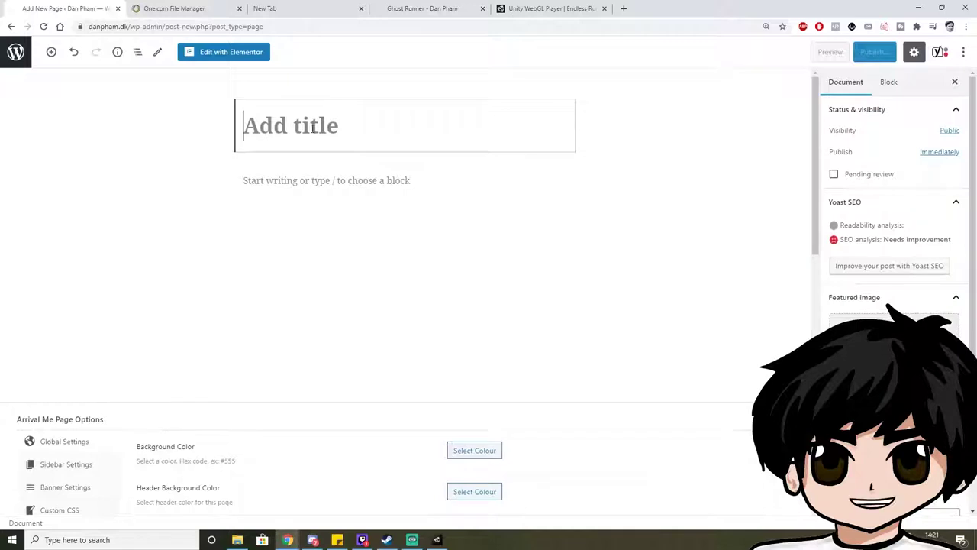
type("Test F")
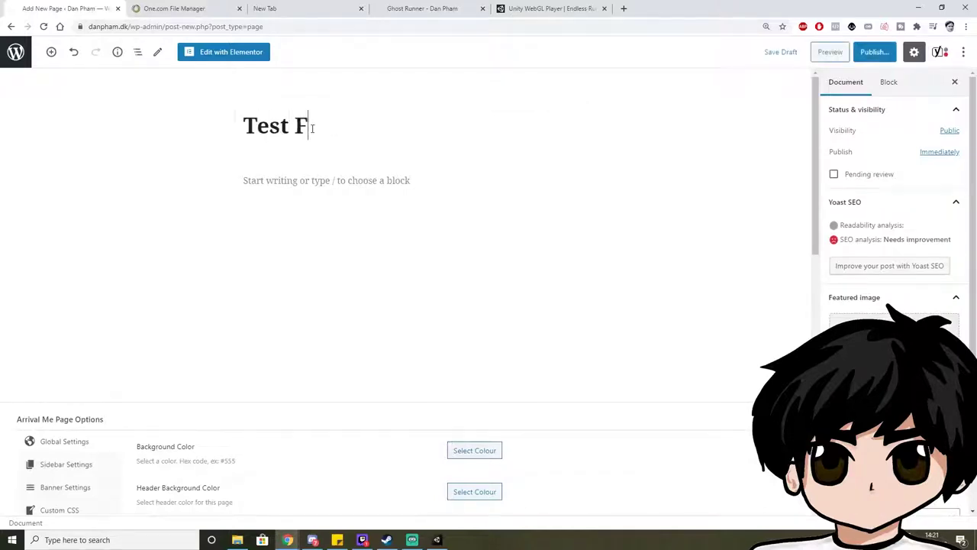
type("or Wordpress")
key("Return")
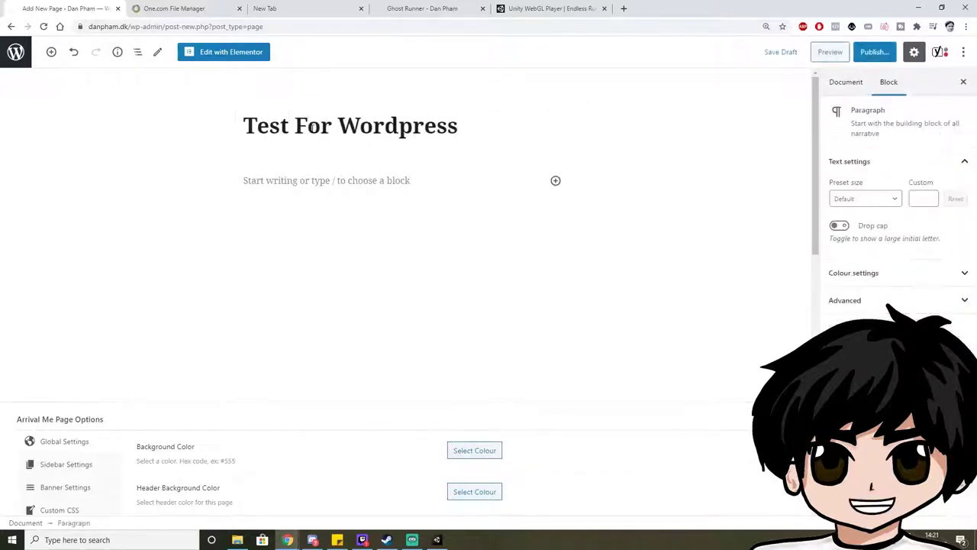
Insert a Custom HTML block below the title by searching 'html'.
left_click(556, 182)
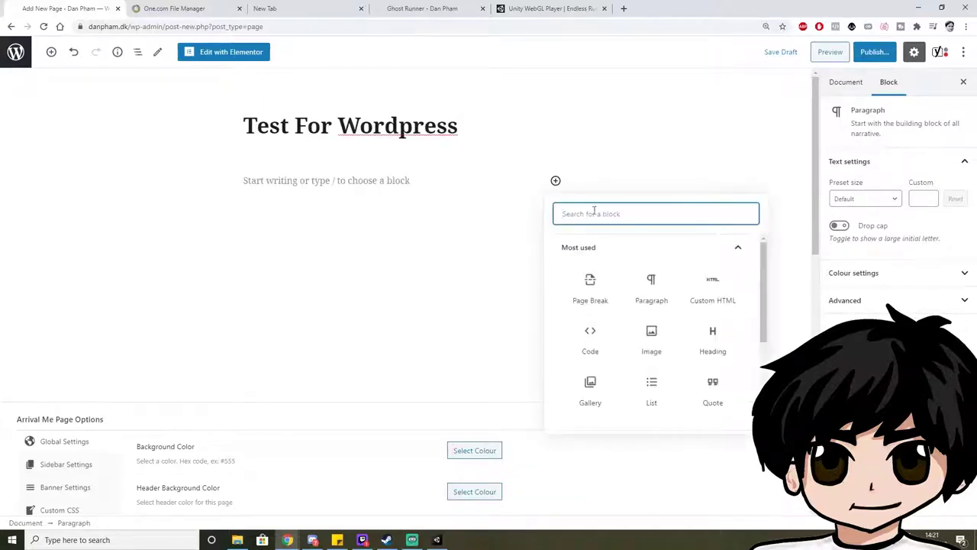
type("html")
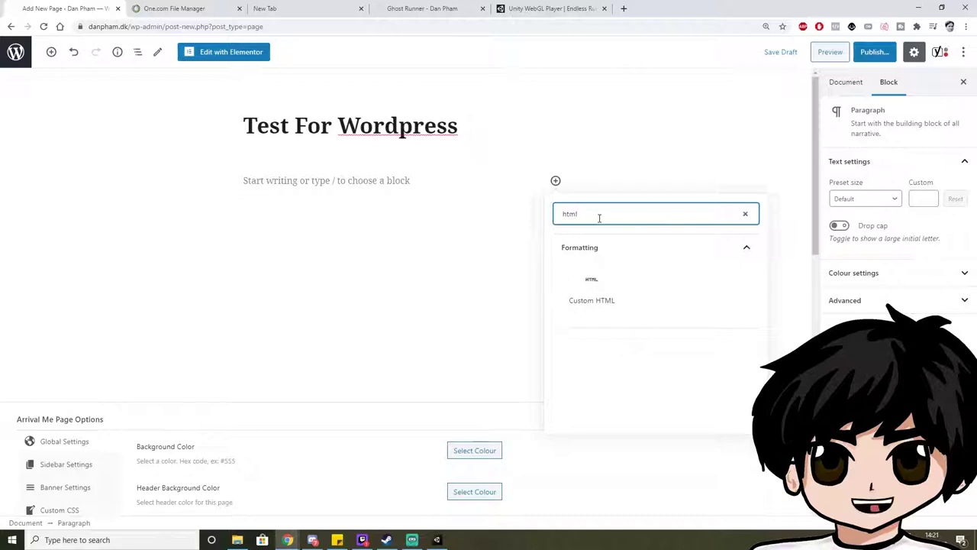
left_click(590, 286)
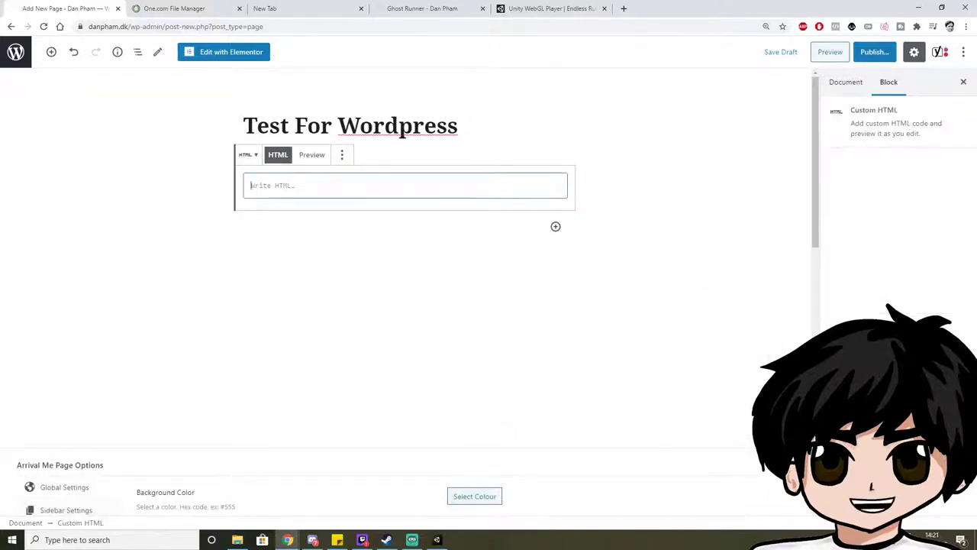
Write an iframe embedding the pasted index.html address: width 1200, height 900, frameborder 0, allowfullscreen.
key("alt+Tab")
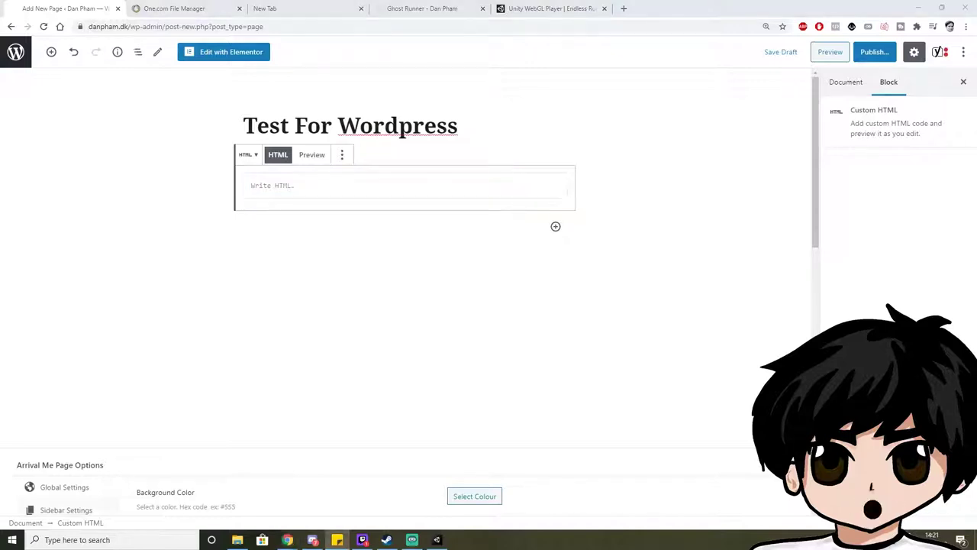
left_click(509, 194)
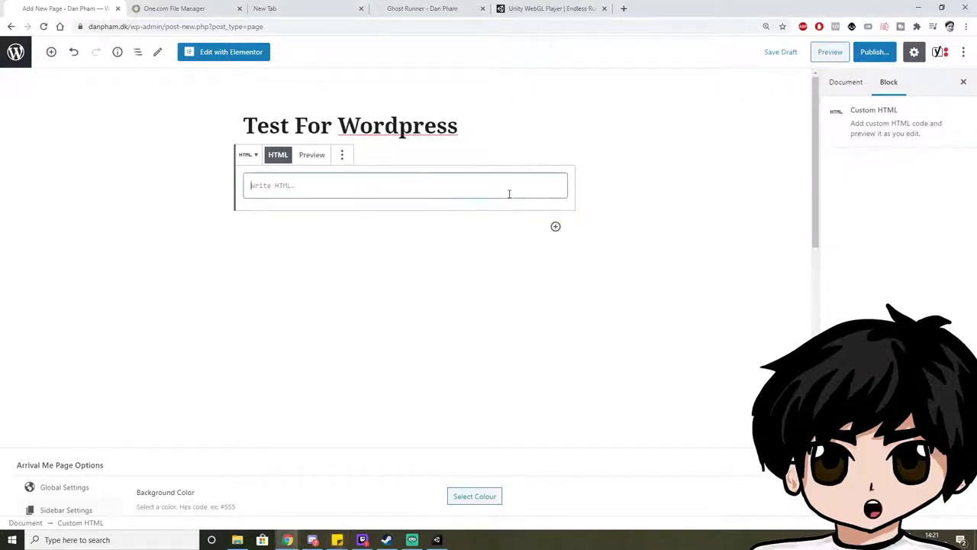
type("<")
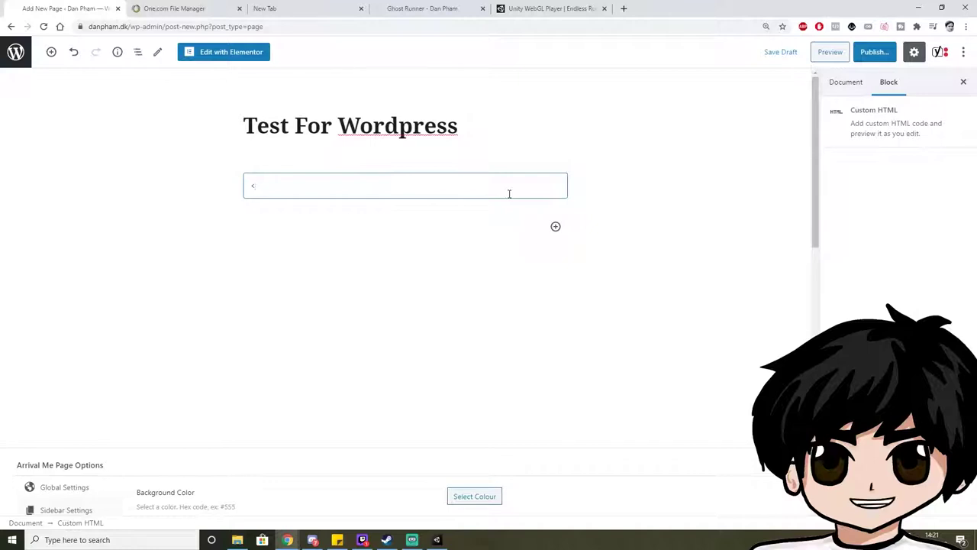
type("iframe")
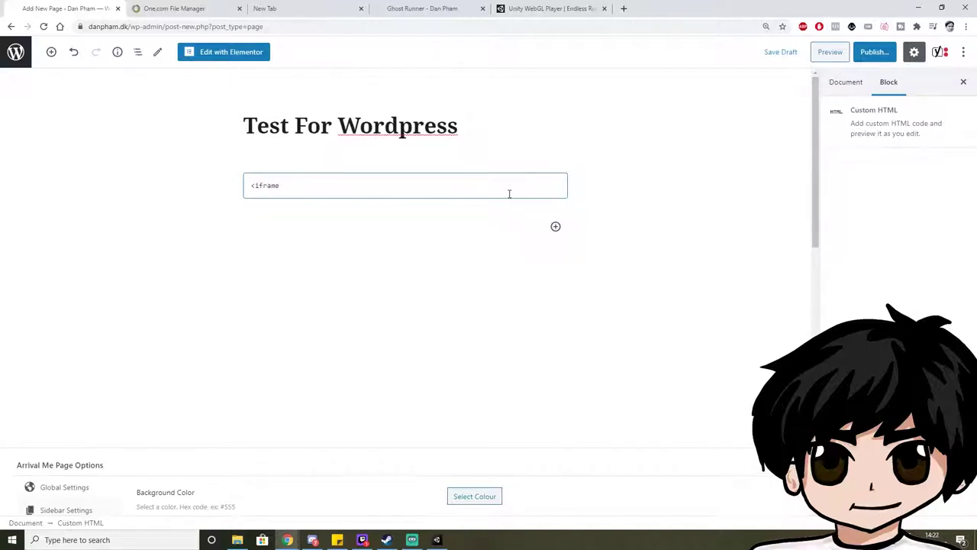
type(" src=")
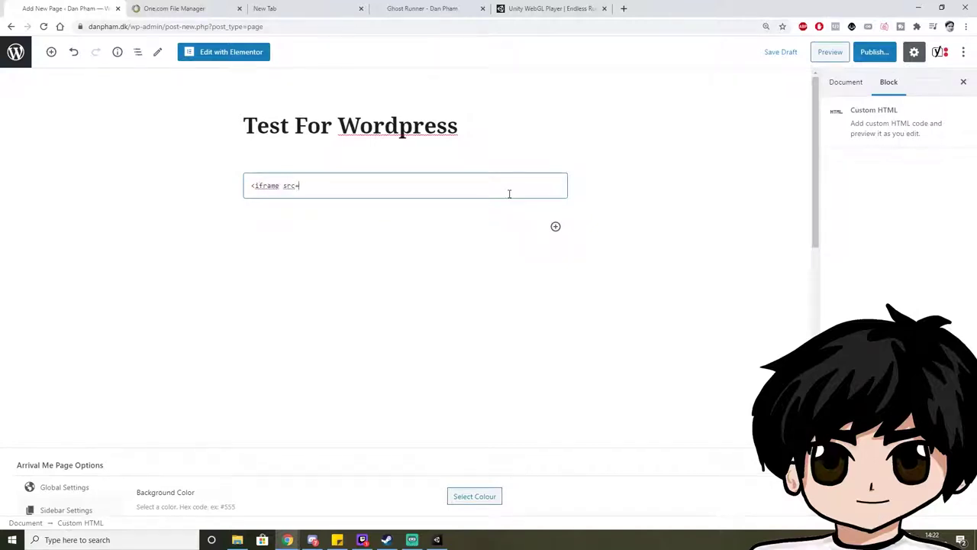
type("\"")
type("http://danpham.dk/Unity/TestForWordpress/index.html")
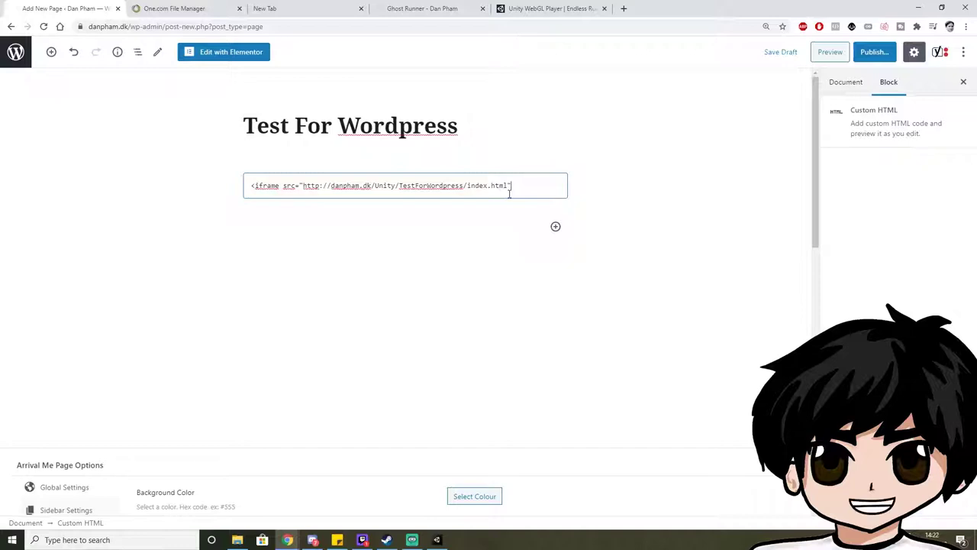
type("width")
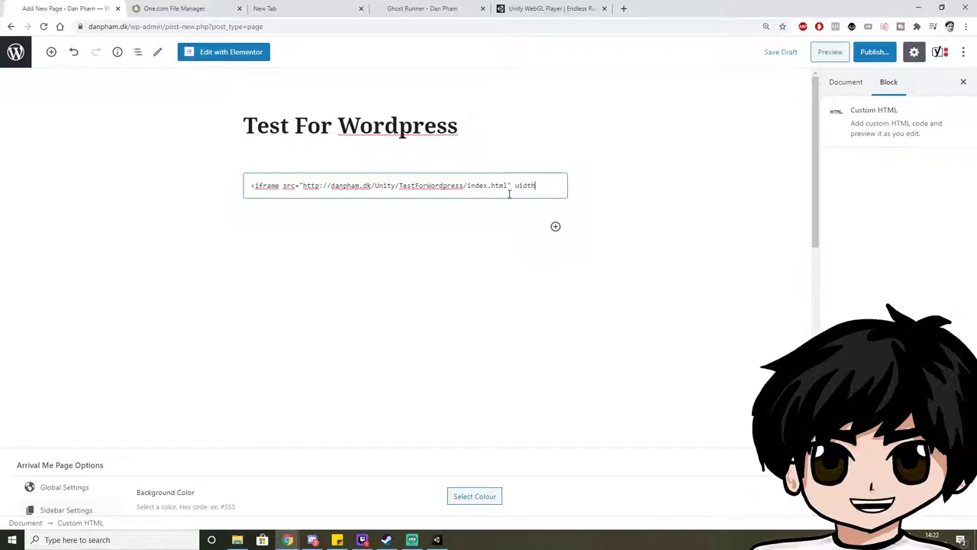
type("=\"1200\" height=\"")
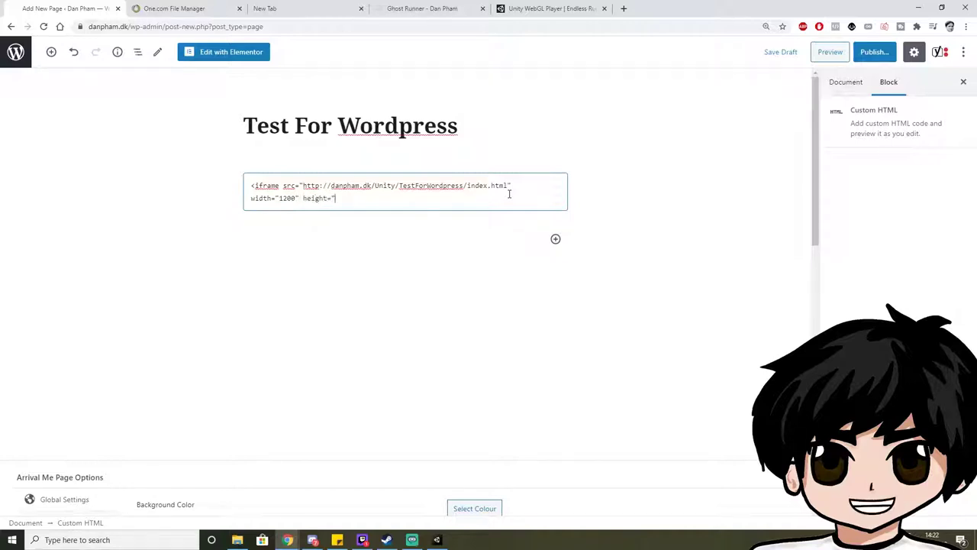
type("900\"")
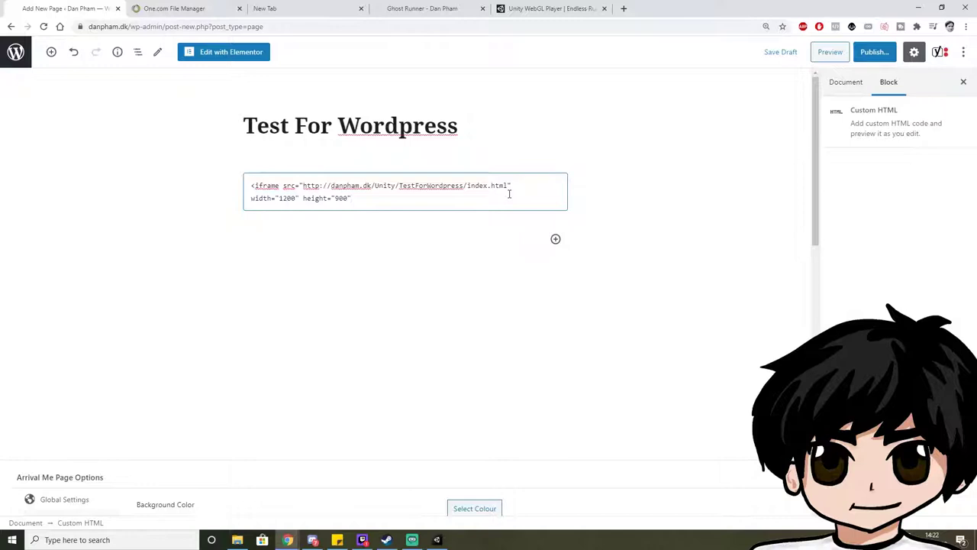
type(" frameborder")
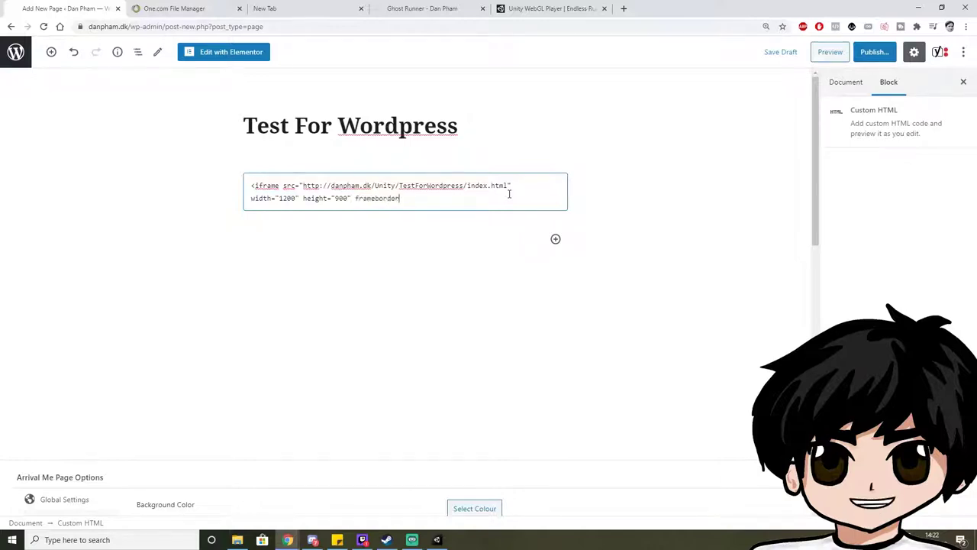
type("=\"0\"")
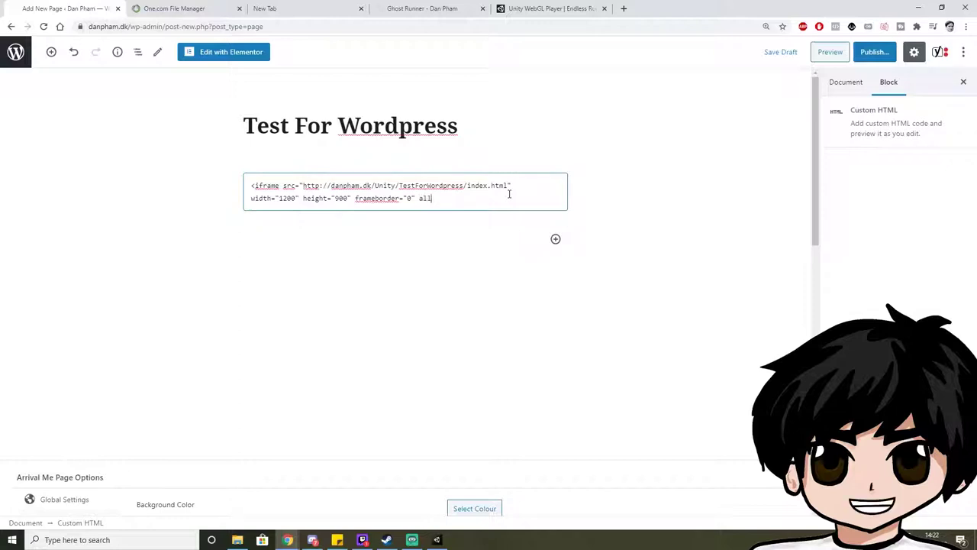
type("allow")
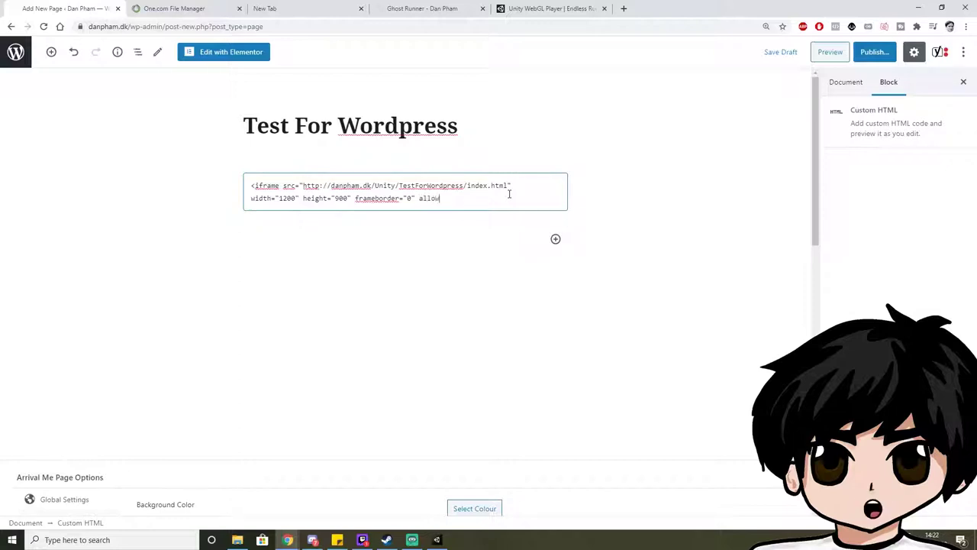
type("fullscreen=")
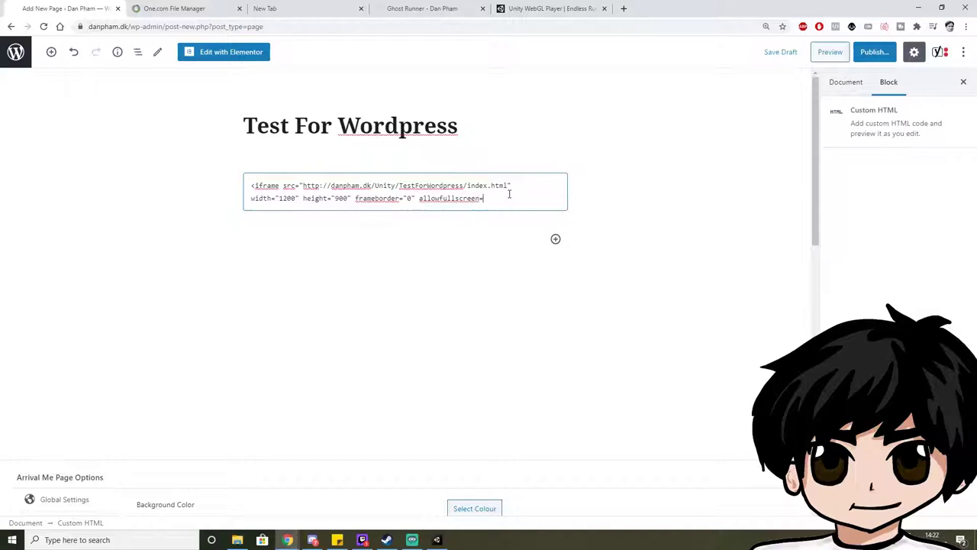
type("\"allow")
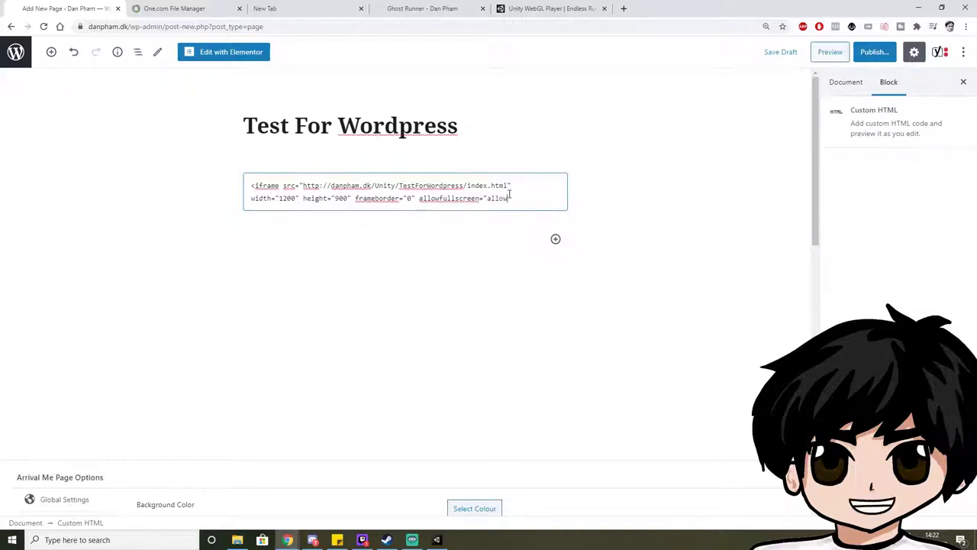
type("fullscree")
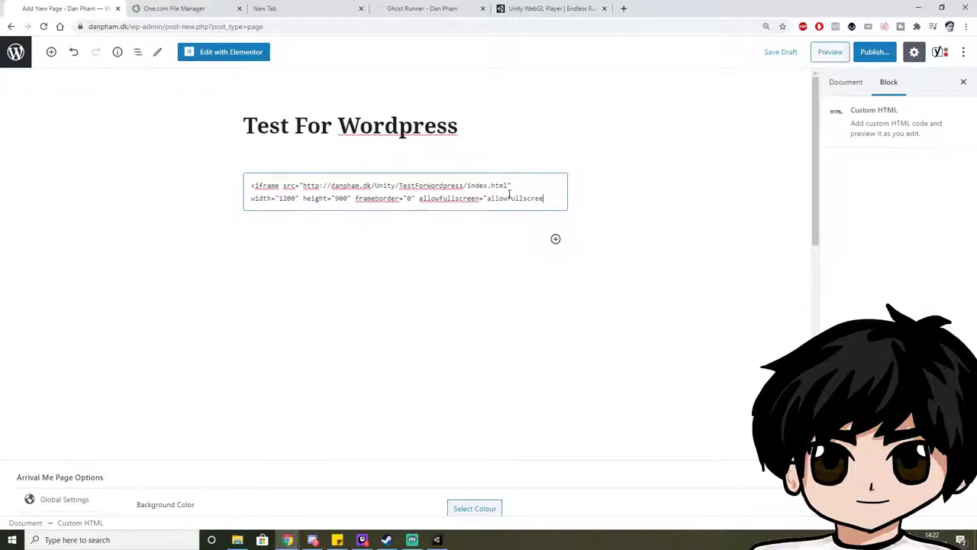
type("n\"></")
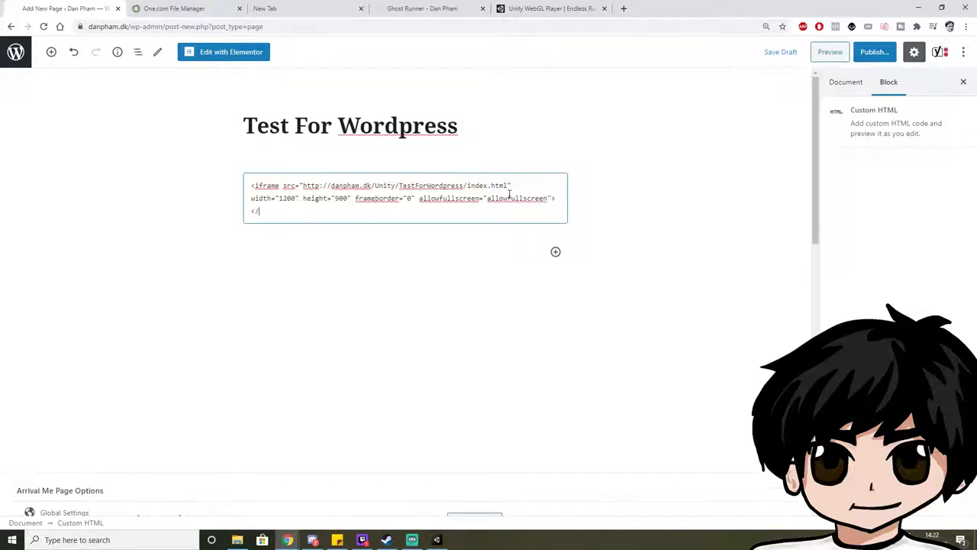
type("iframe>")
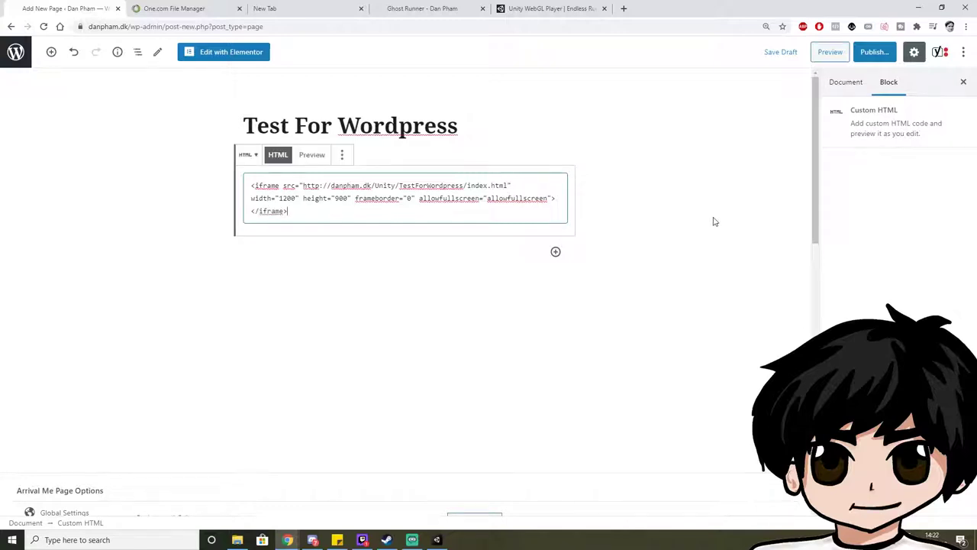
Publish the Test For Wordpress page and select its page address.
left_click(876, 55)
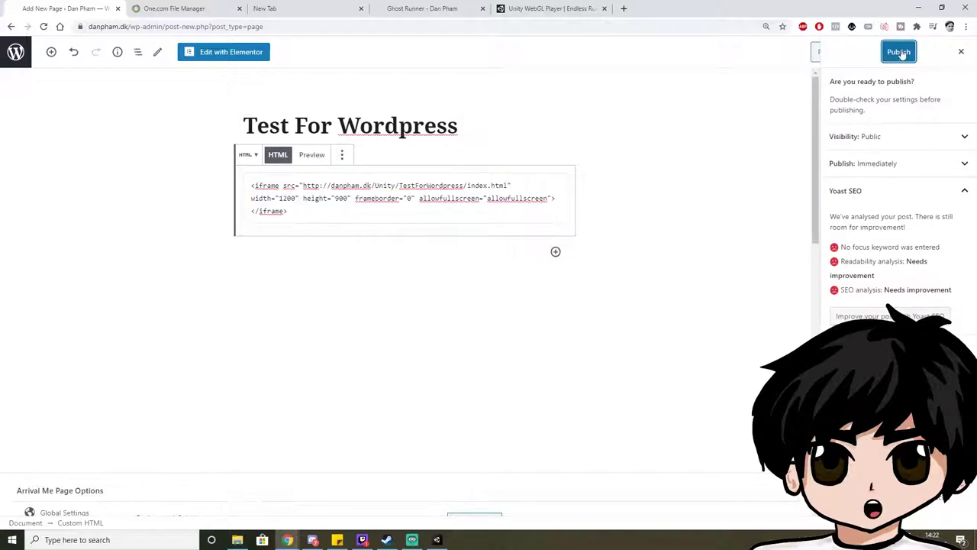
left_click(900, 53)
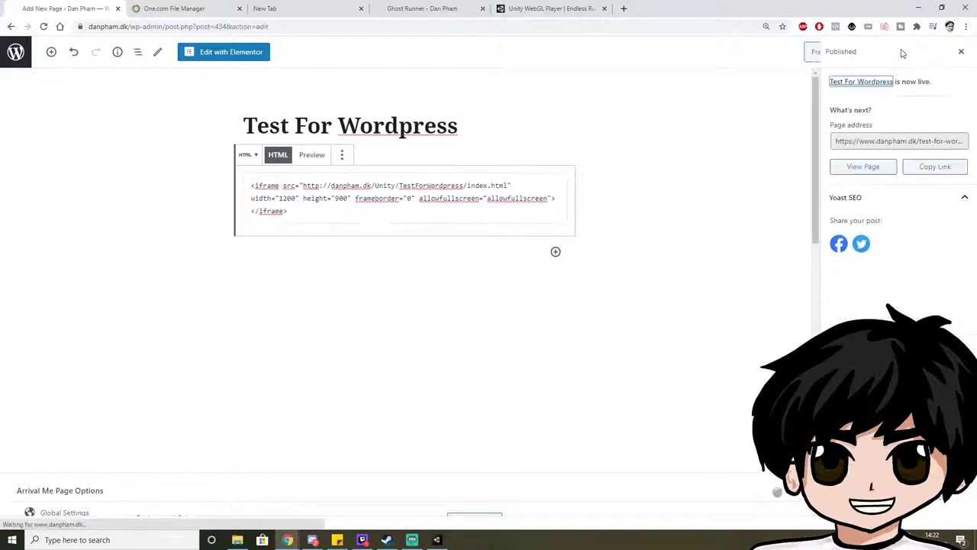
left_click(922, 138)
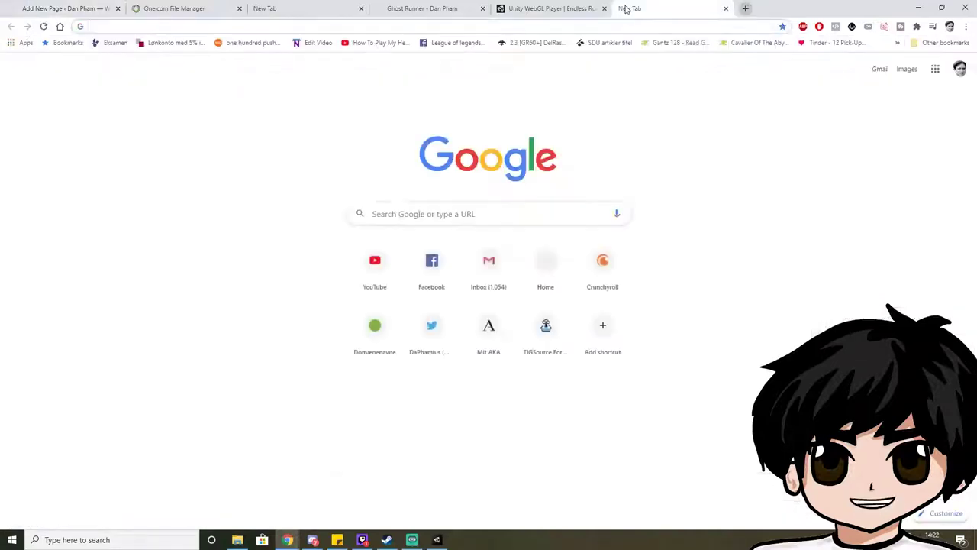
Load danpham.dk/test-for-wordpress/ in a new tab and scroll through the still-blank embed area.
type("danpham.dk/test-for-wordpress/")
key("Return")
scroll(560, 214, "down", 1)
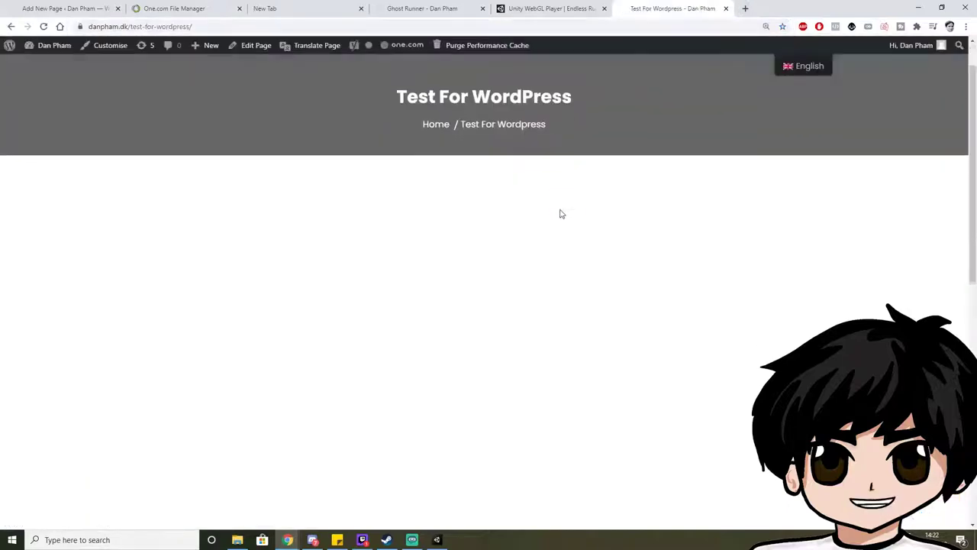
scroll(561, 215, "down", 2)
scroll(565, 215, "down", 2)
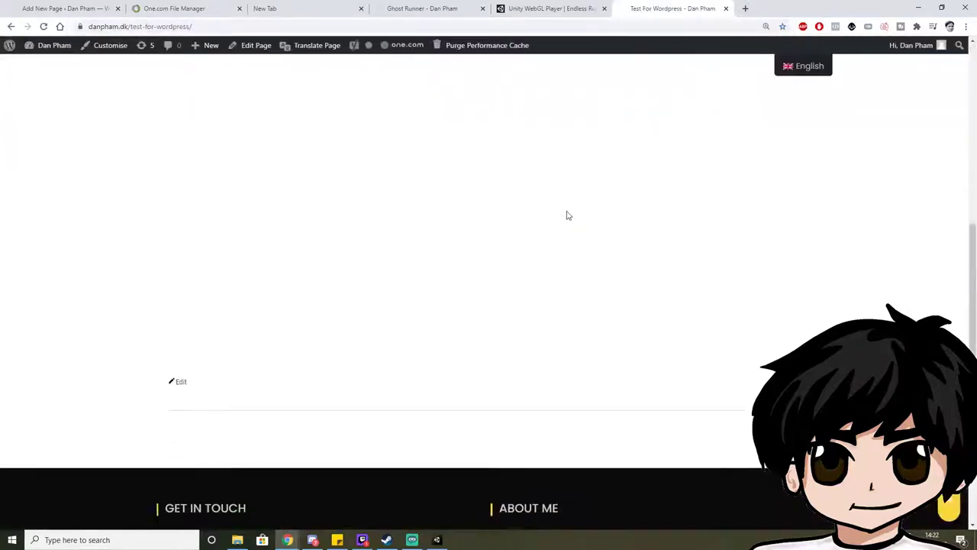
scroll(569, 214, "up", 5)
scroll(569, 199, "down", 2)
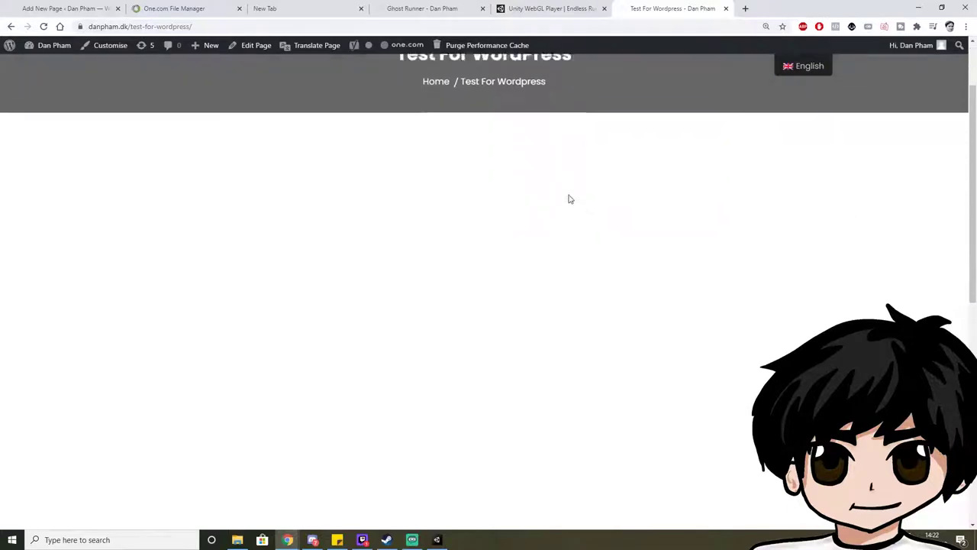
Change the iframe source from http to https, update the page, and return to the live page.
left_click(557, 9)
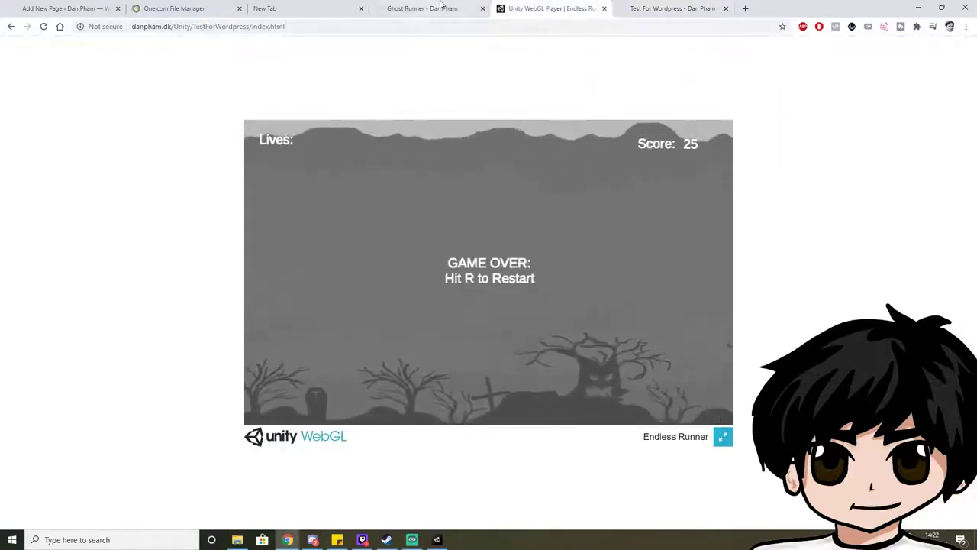
left_click(411, 8)
left_click(304, 6)
left_click_drag(64, 9, 558, 8)
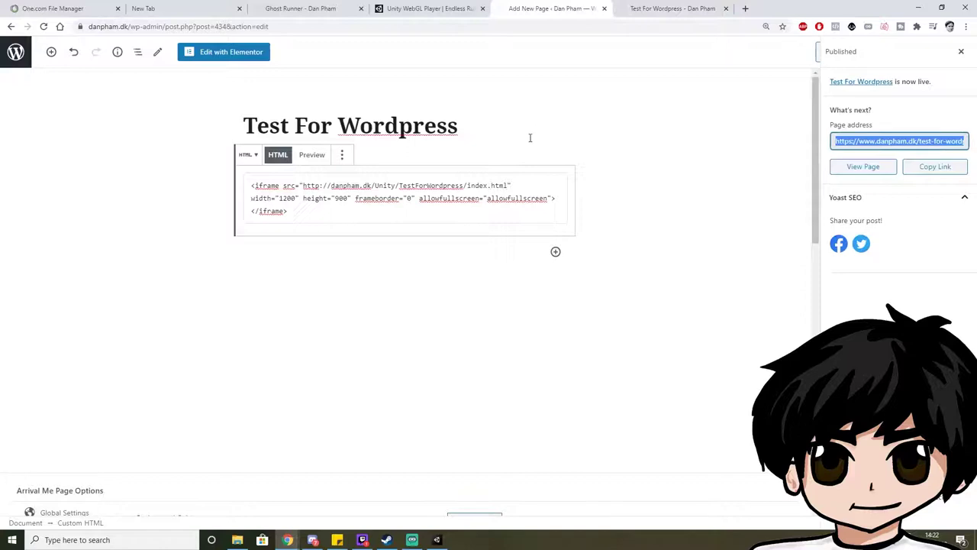
left_click(321, 187)
type("s")
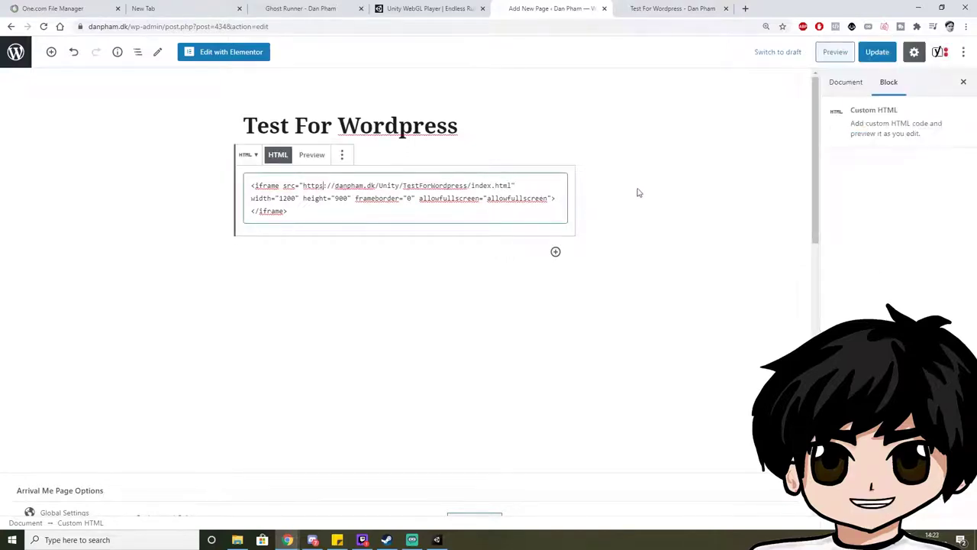
left_click(877, 52)
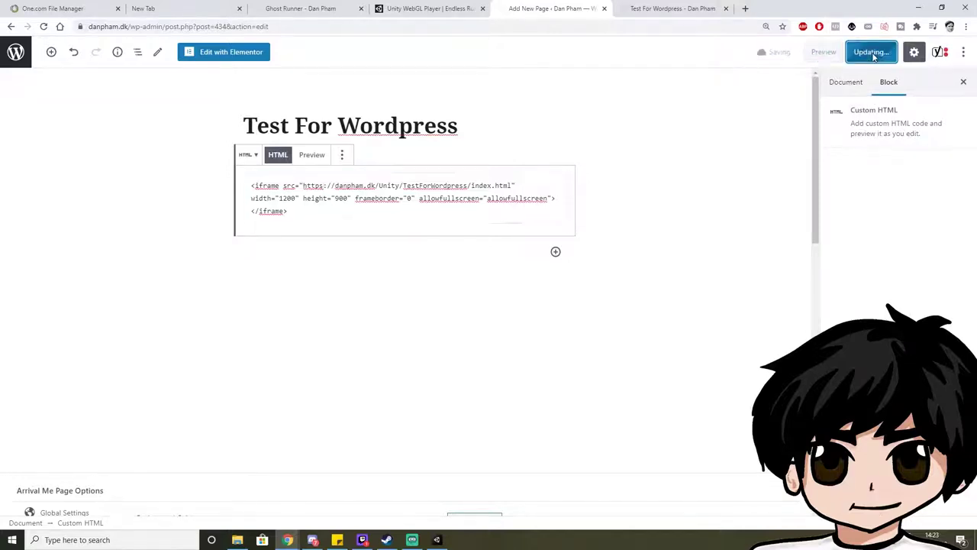
left_click(693, 9)
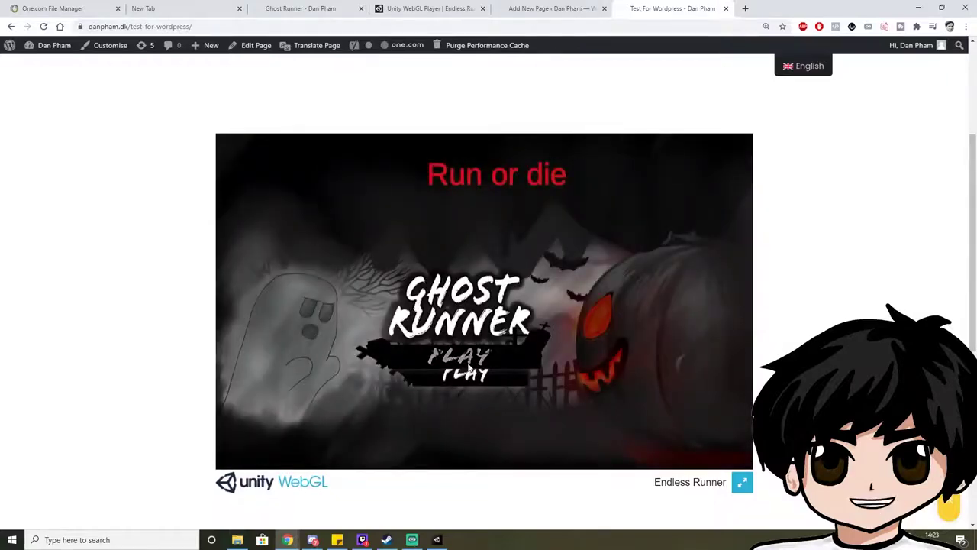
Start the embedded Ghost Runner and dodge pumpkins with the space bar.
left_click(469, 370)
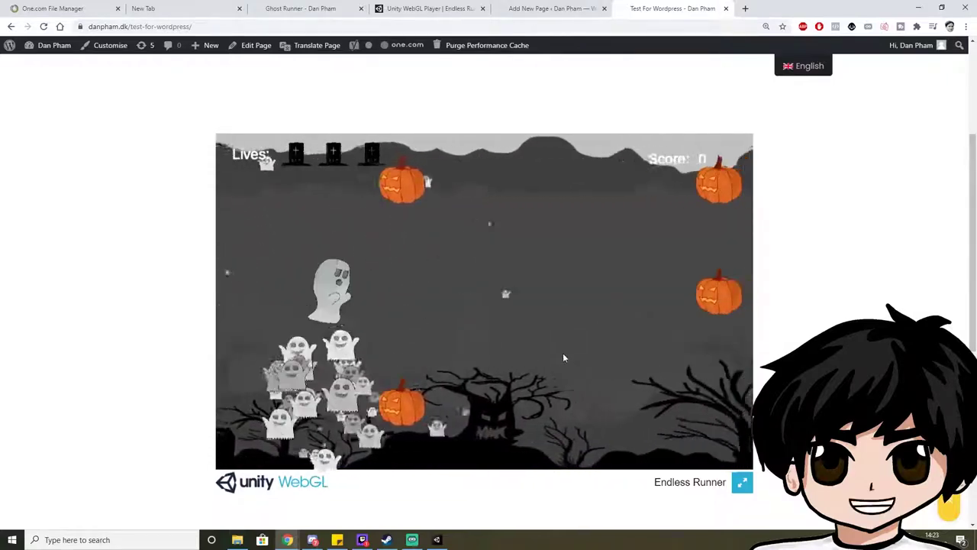
key("space")
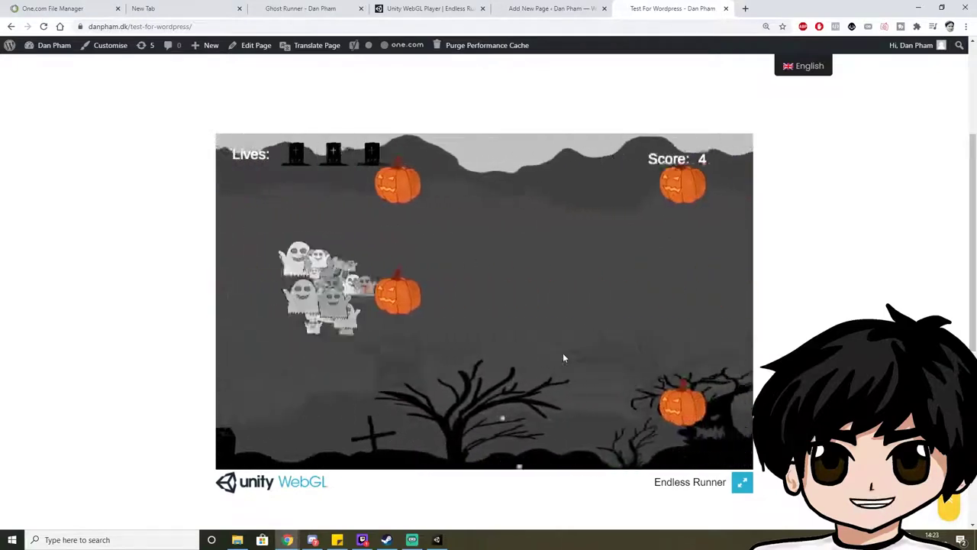
key("space")
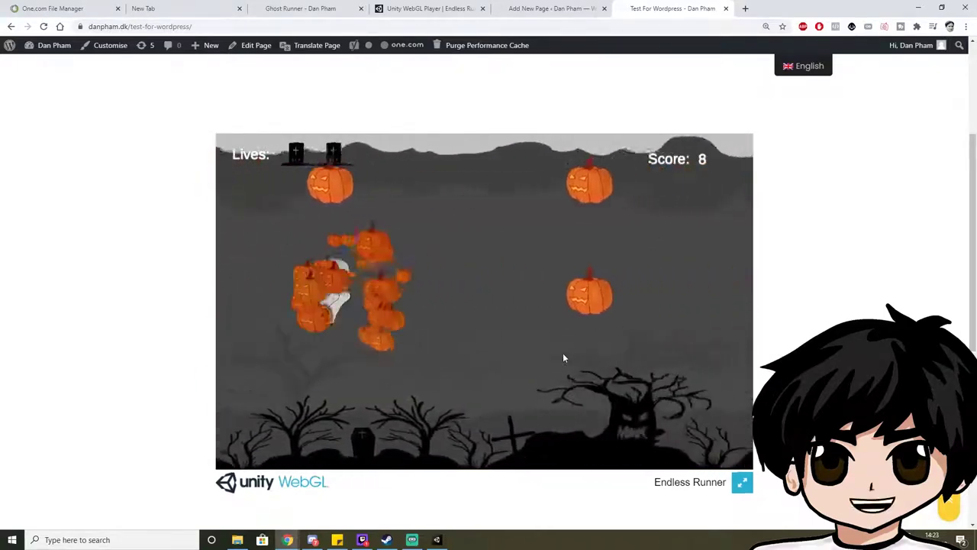
key("space")
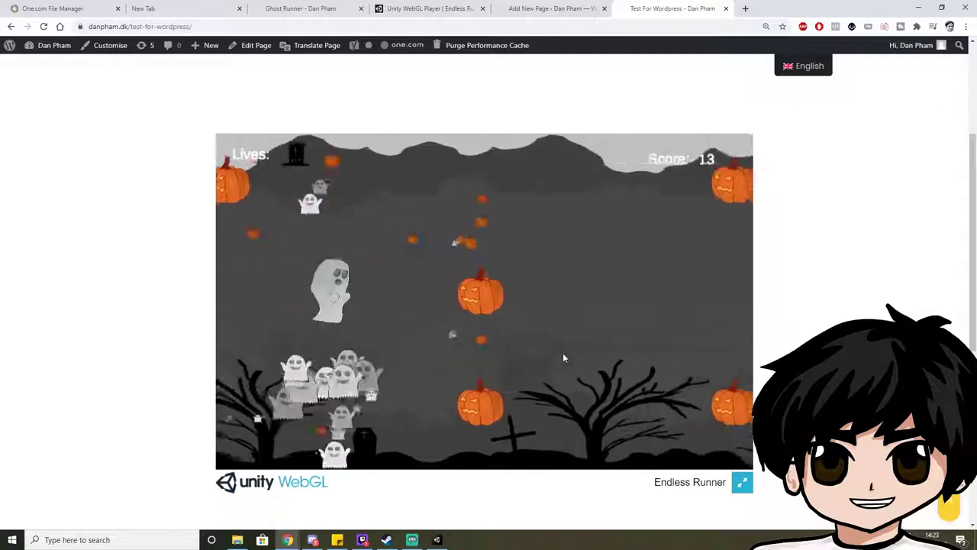
key("space")
key("space")
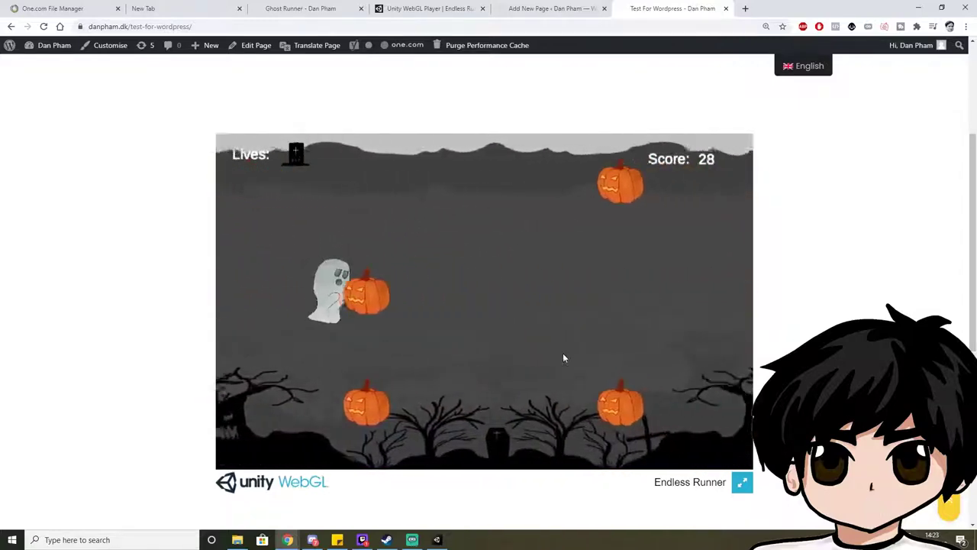